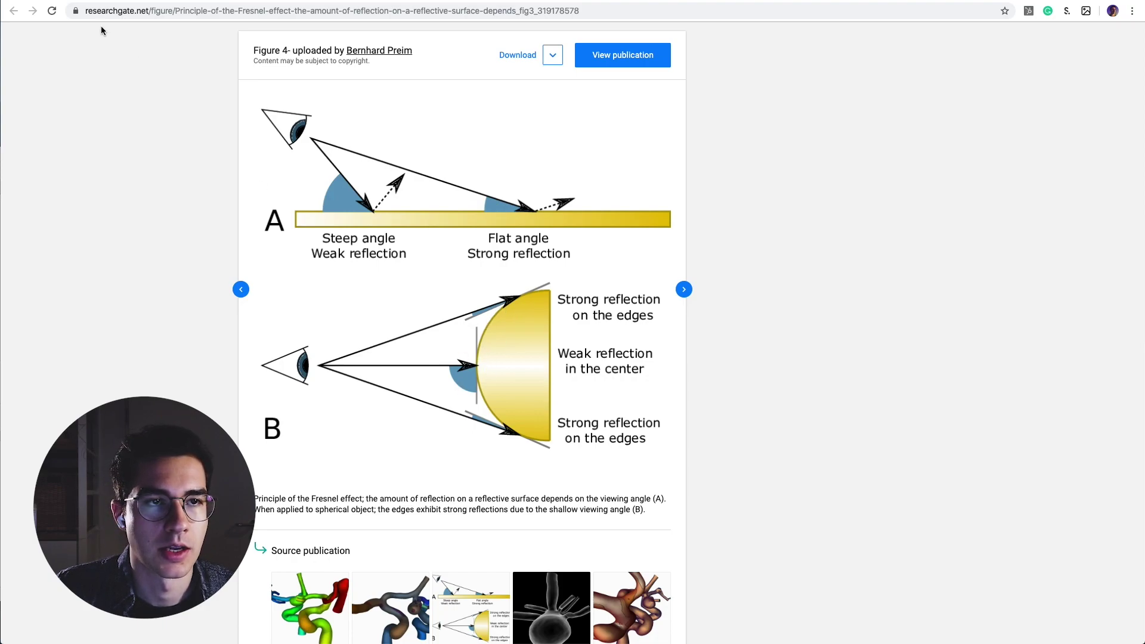
Step: Switch from the ResearchGate Fresnel figure to the dorian-iten.com Fresnel article tab
click(102, 5)
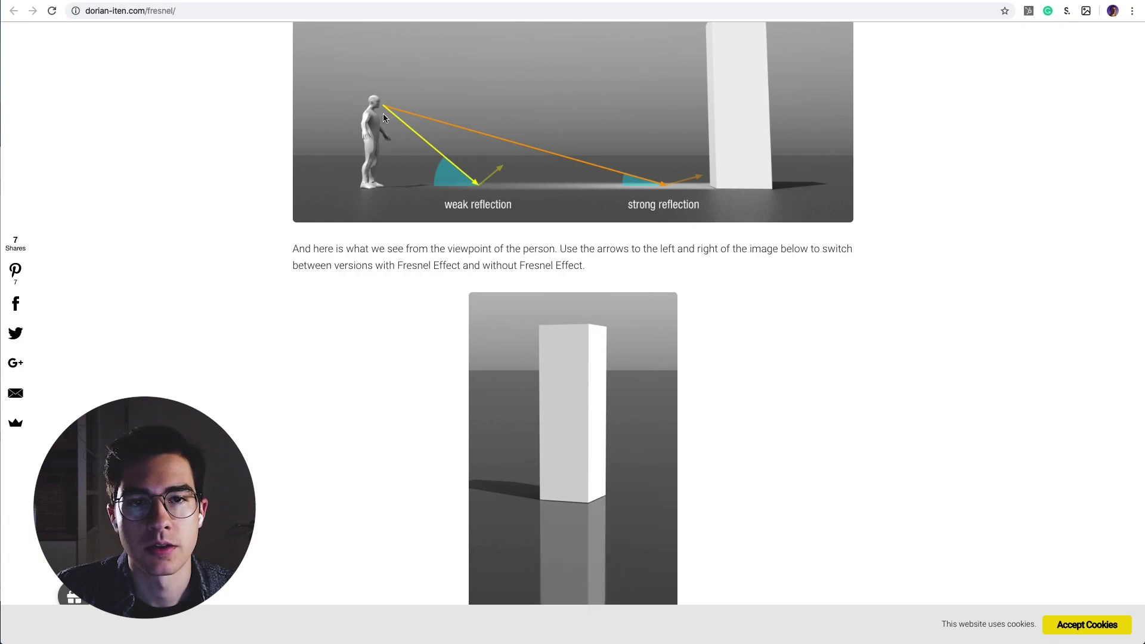
Step: Show the 'with fresnel' version of the person's-viewpoint example image on dorian-iten.com
scroll(422, 162, up, 1)
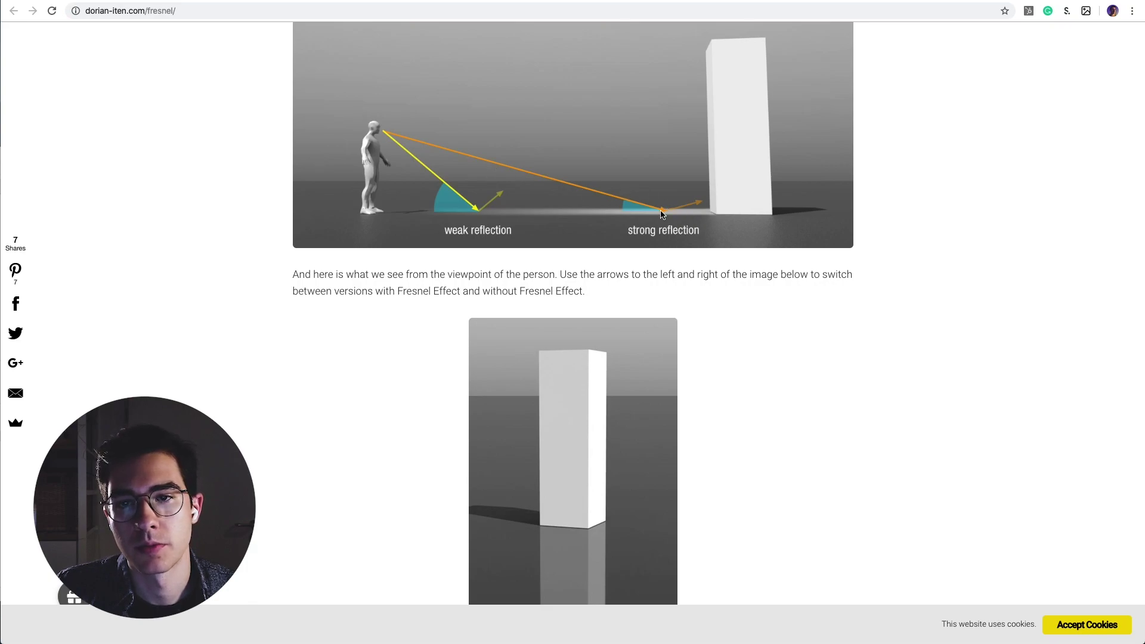
scroll(668, 238, down, 1)
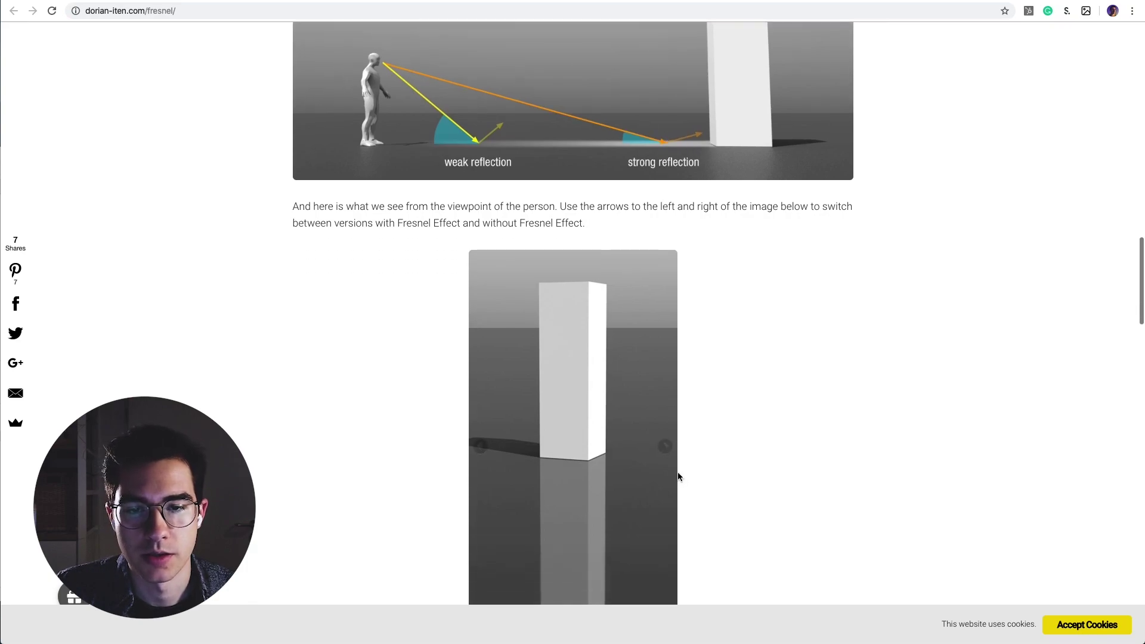
click(668, 457)
scroll(708, 471, down, 1)
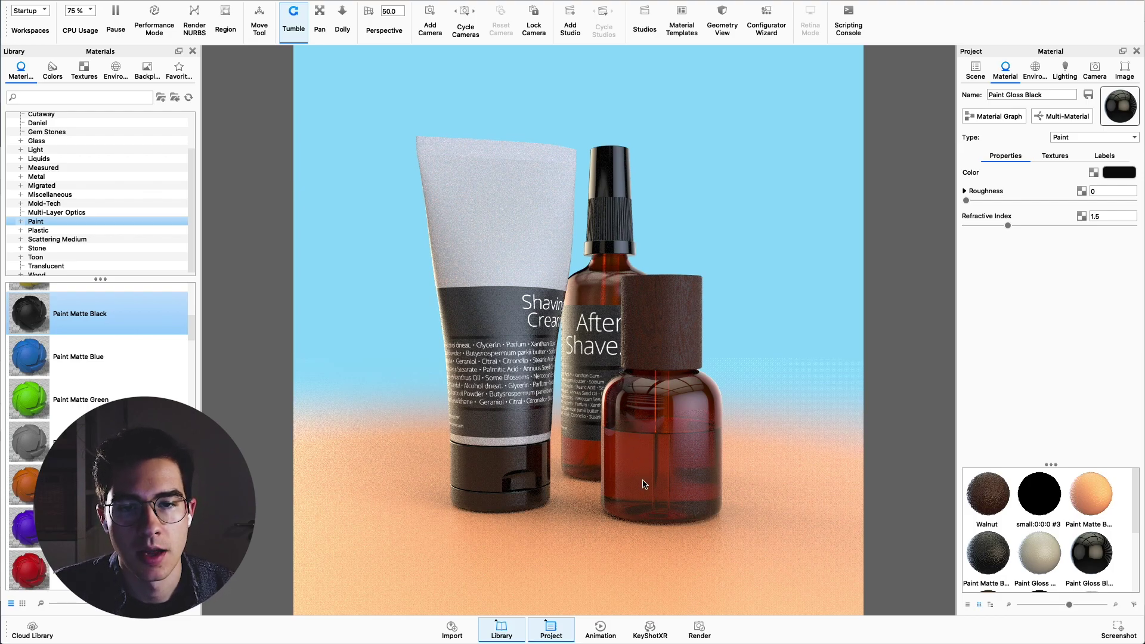
Step: Pick up the small amber bottle's glass material from the viewport
double_click(667, 417)
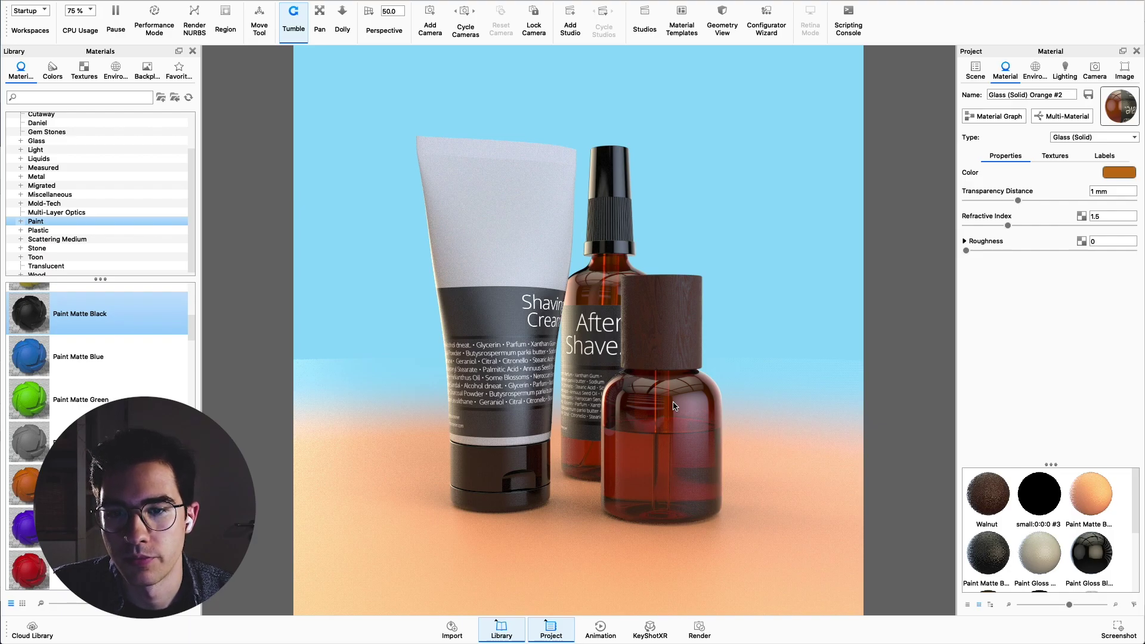
Step: Open Glass (Solid) Orange #1 in the Material Graph and shift its Glass (Solid) and Material nodes right
click(685, 394)
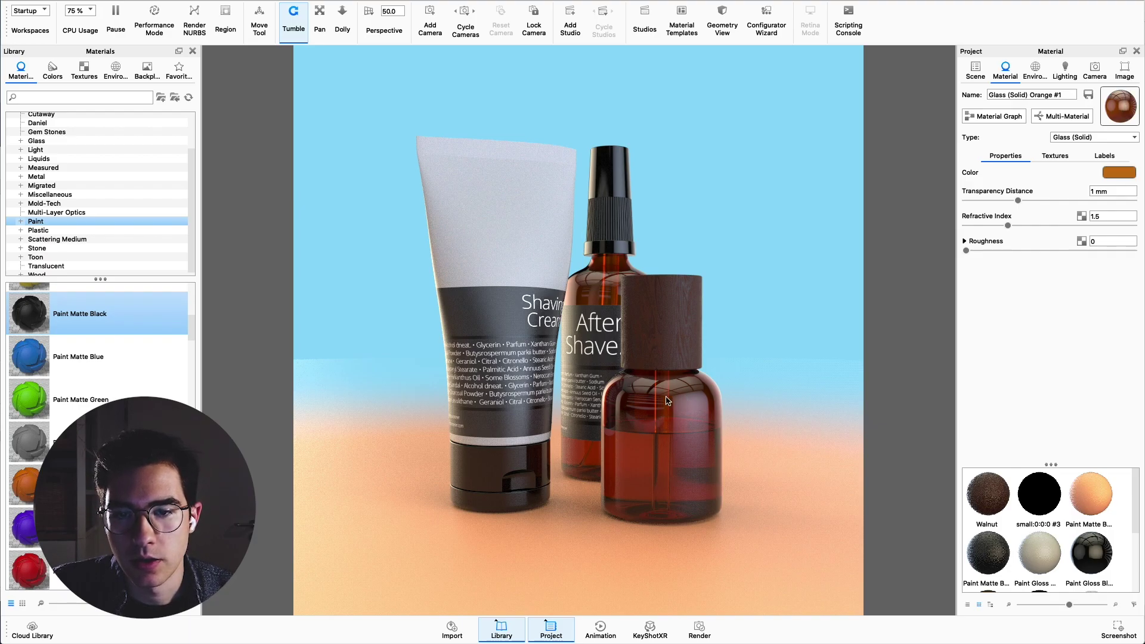
click(996, 118)
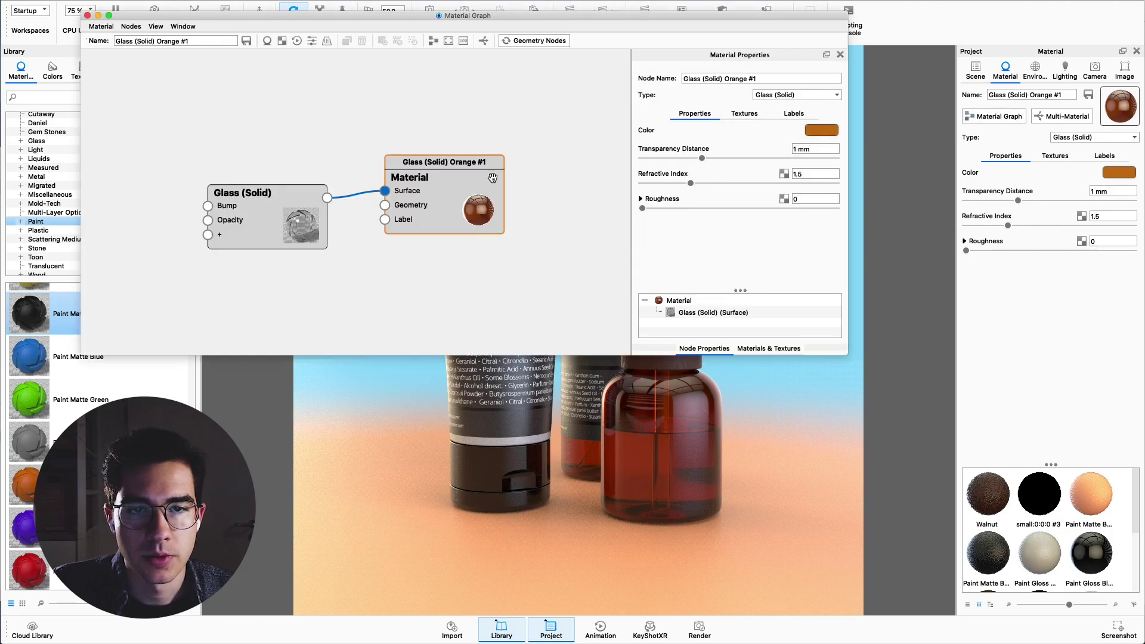
drag(509, 16, 467, 9)
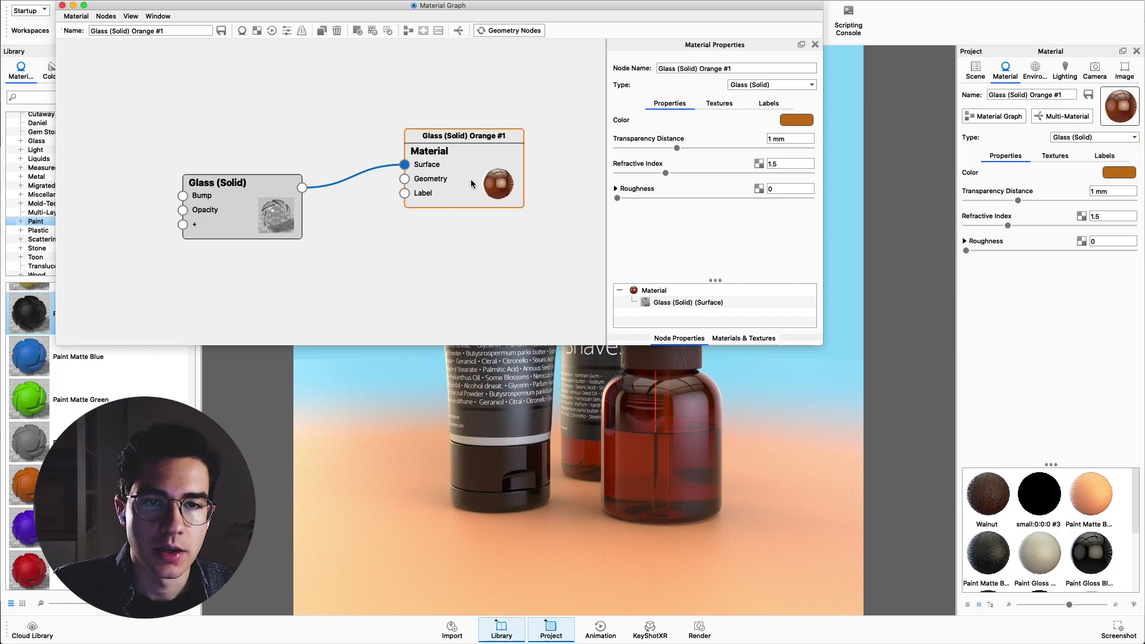
drag(255, 227, 273, 235)
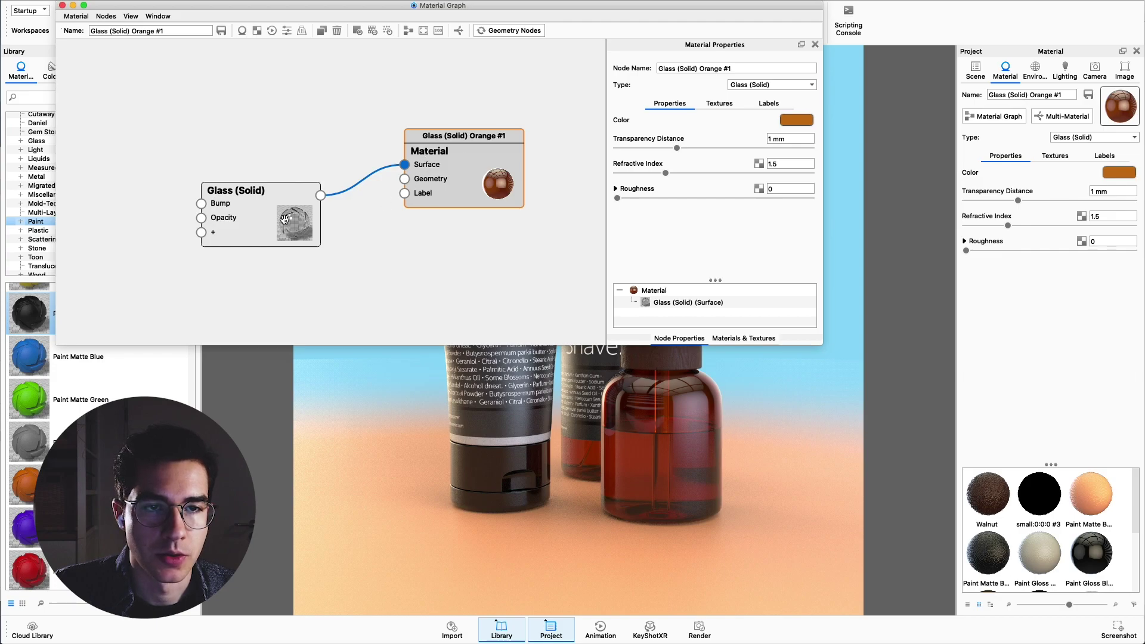
drag(285, 220, 329, 224)
drag(457, 184, 463, 192)
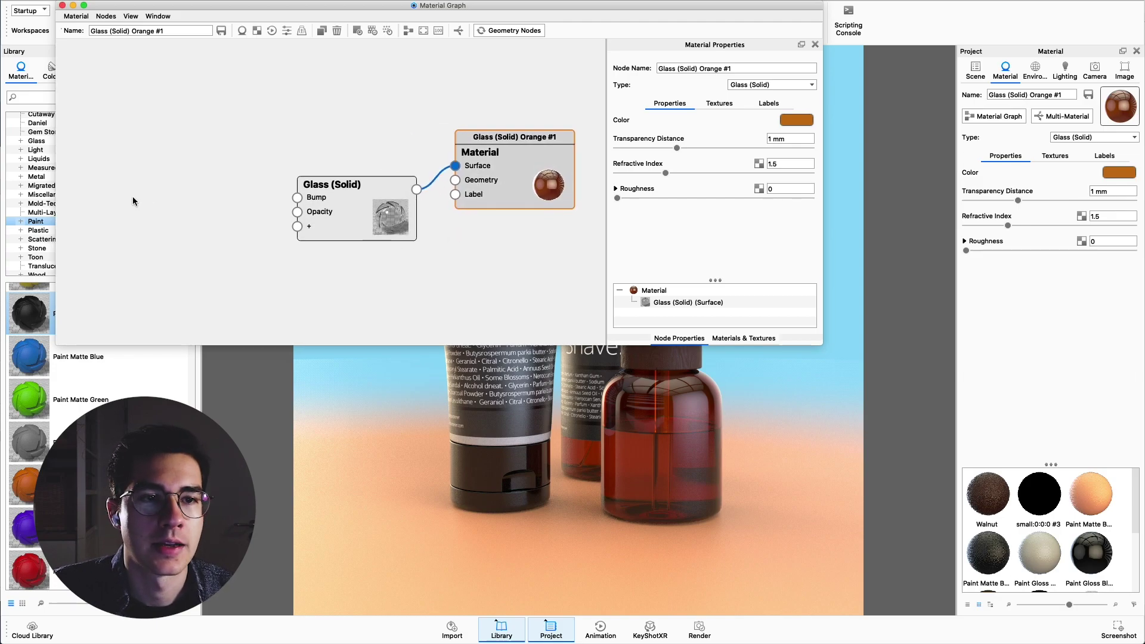
Step: Add a Color Gradient node to the glass material graph and select it
right_click(118, 172)
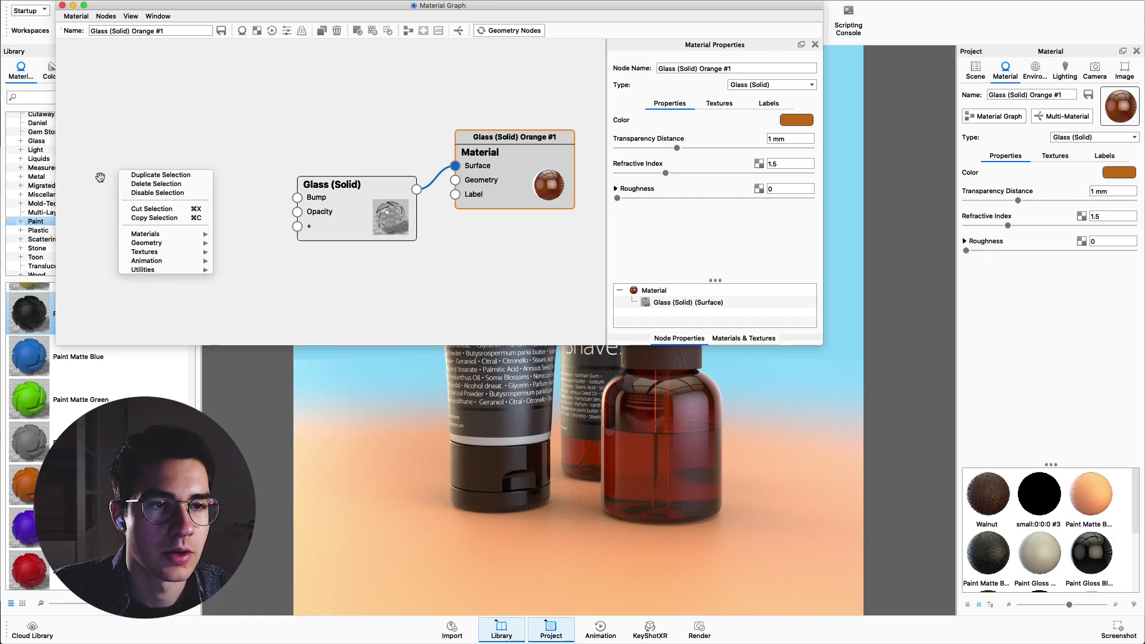
mouse_move(151, 257)
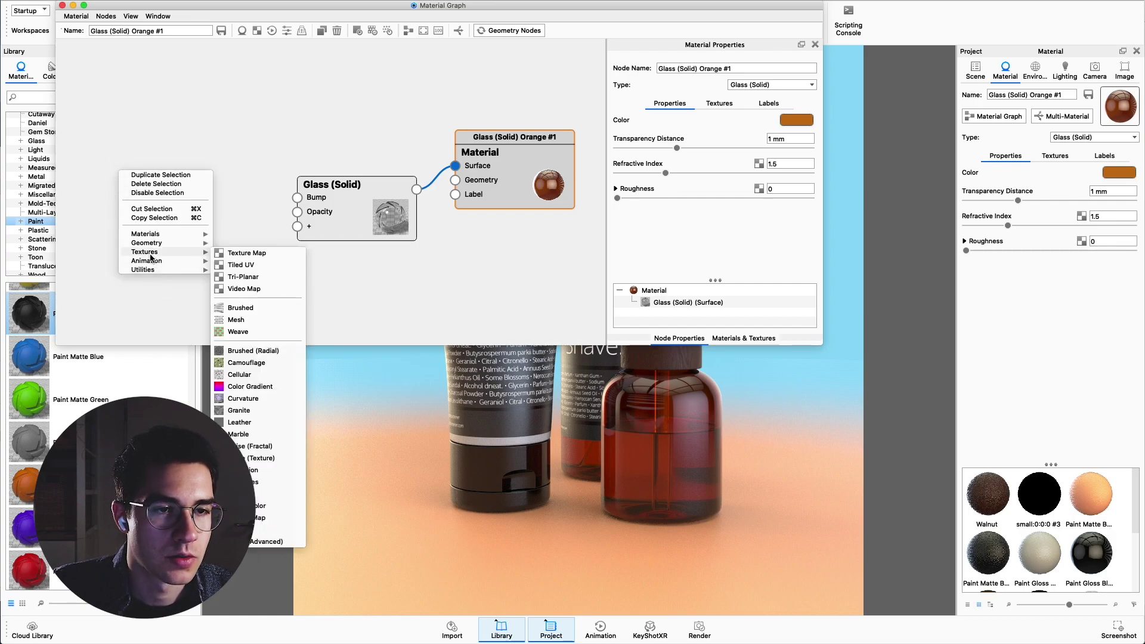
click(233, 388)
drag(189, 202, 163, 206)
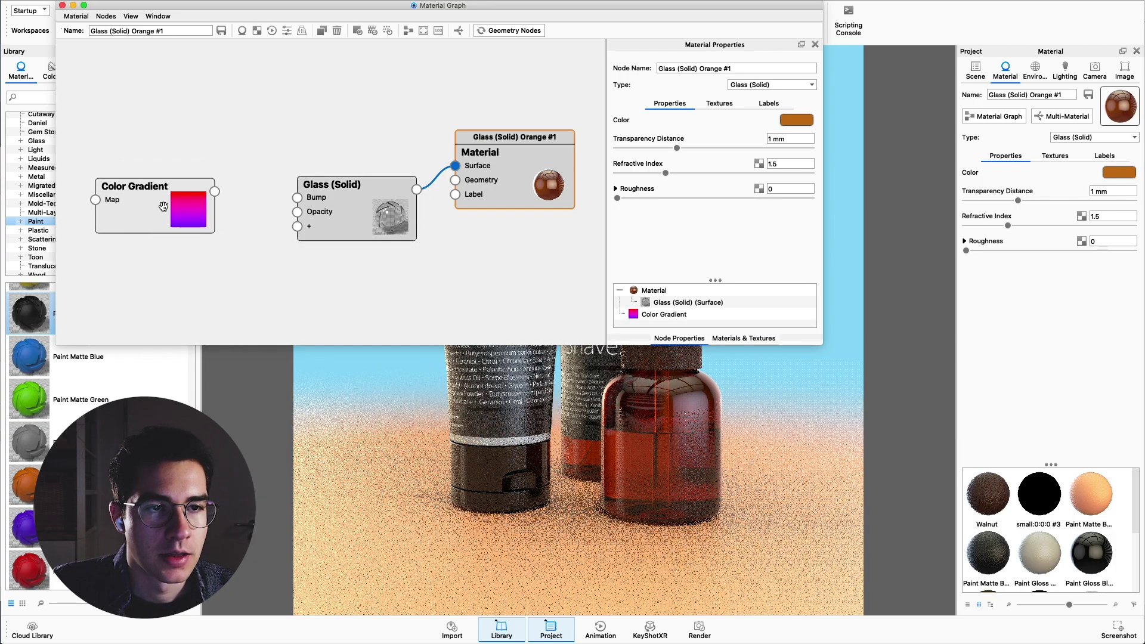
click(163, 206)
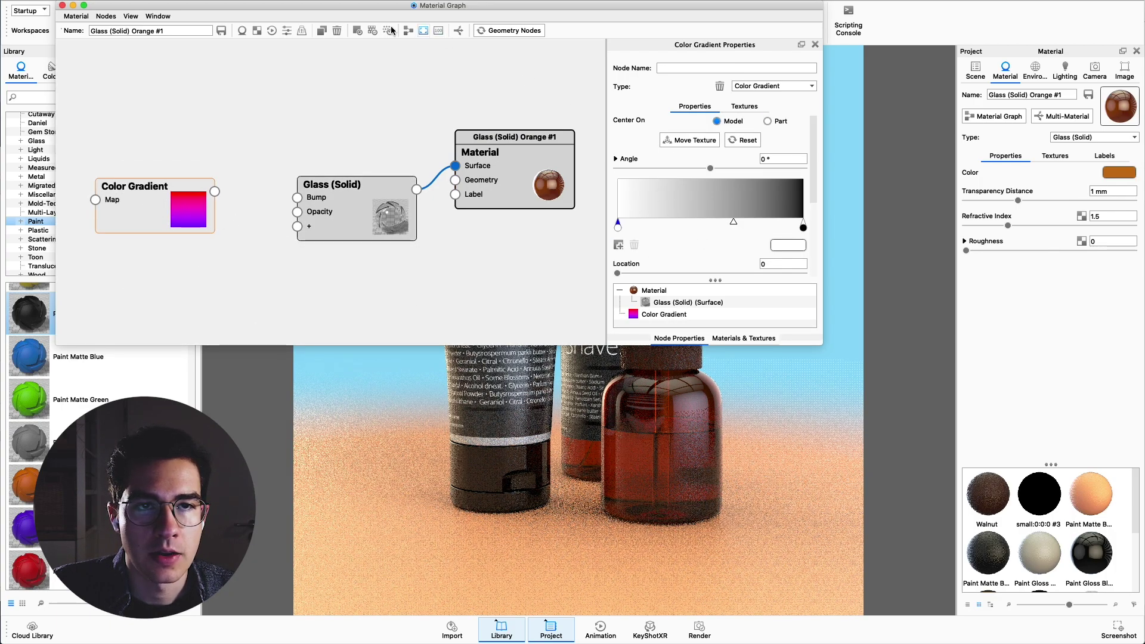
Step: Preview the gradient on the bottle and set its Gradient Type to View Direction
click(358, 31)
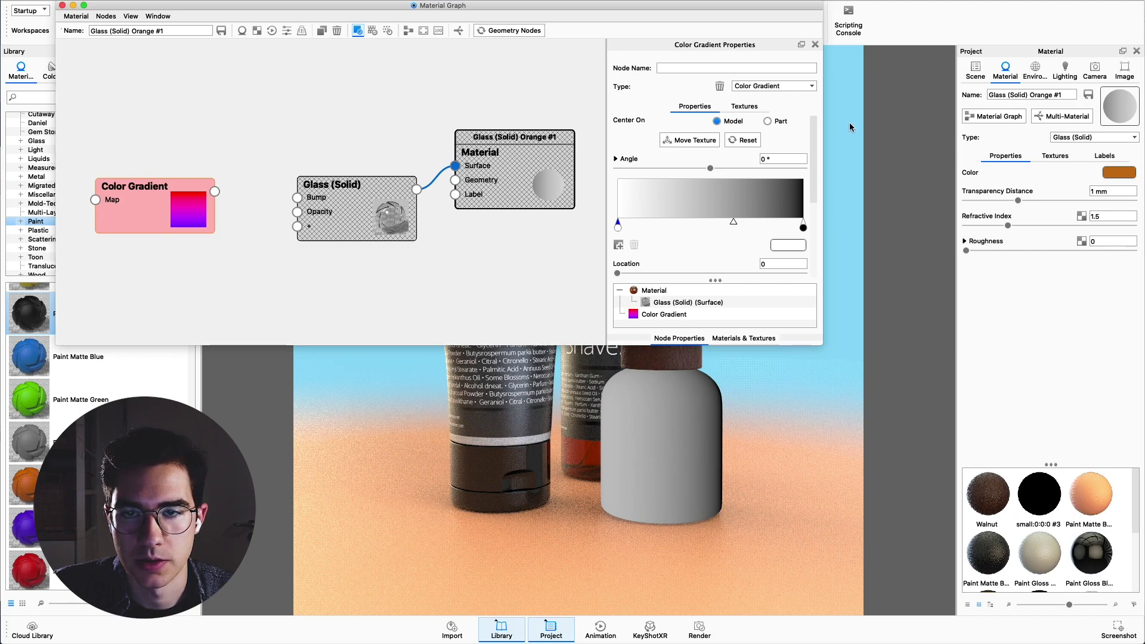
drag(815, 156, 818, 201)
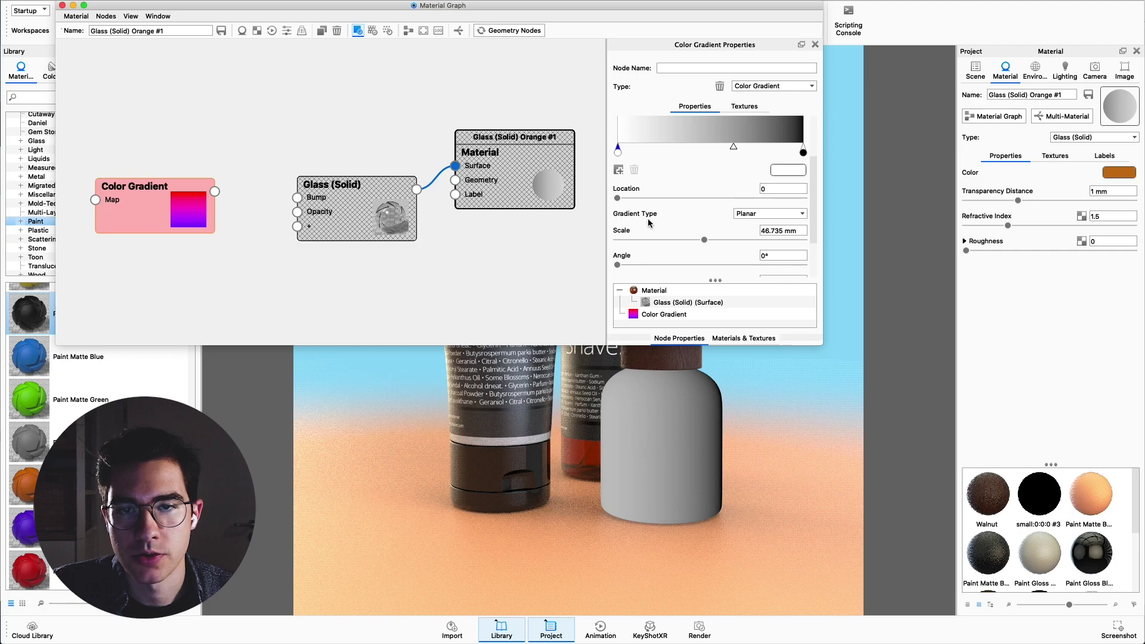
click(751, 220)
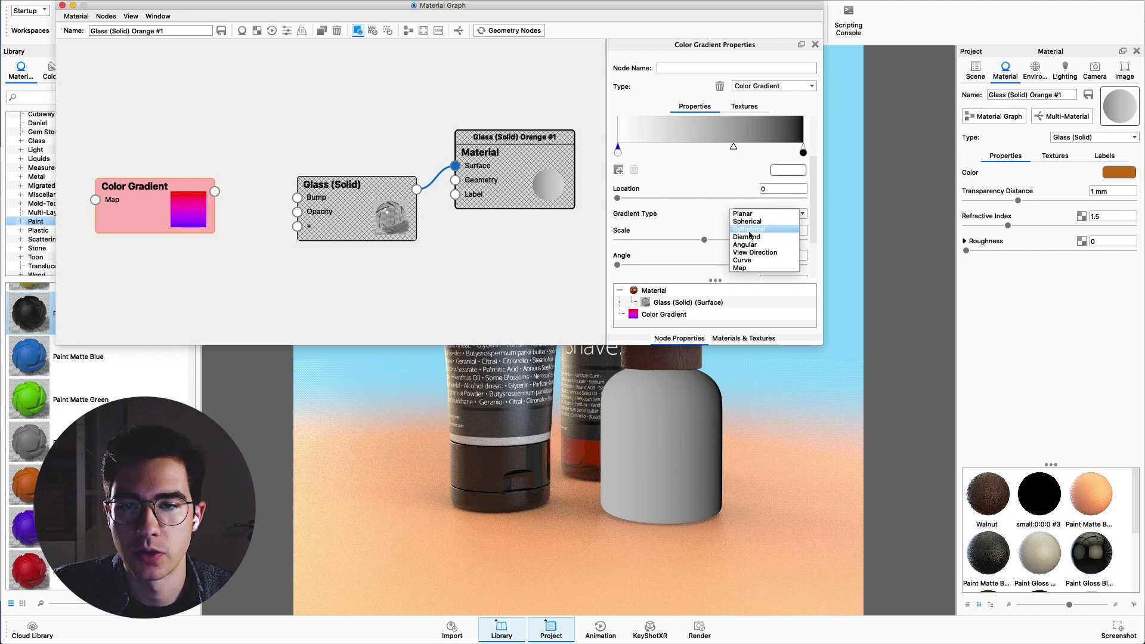
click(750, 255)
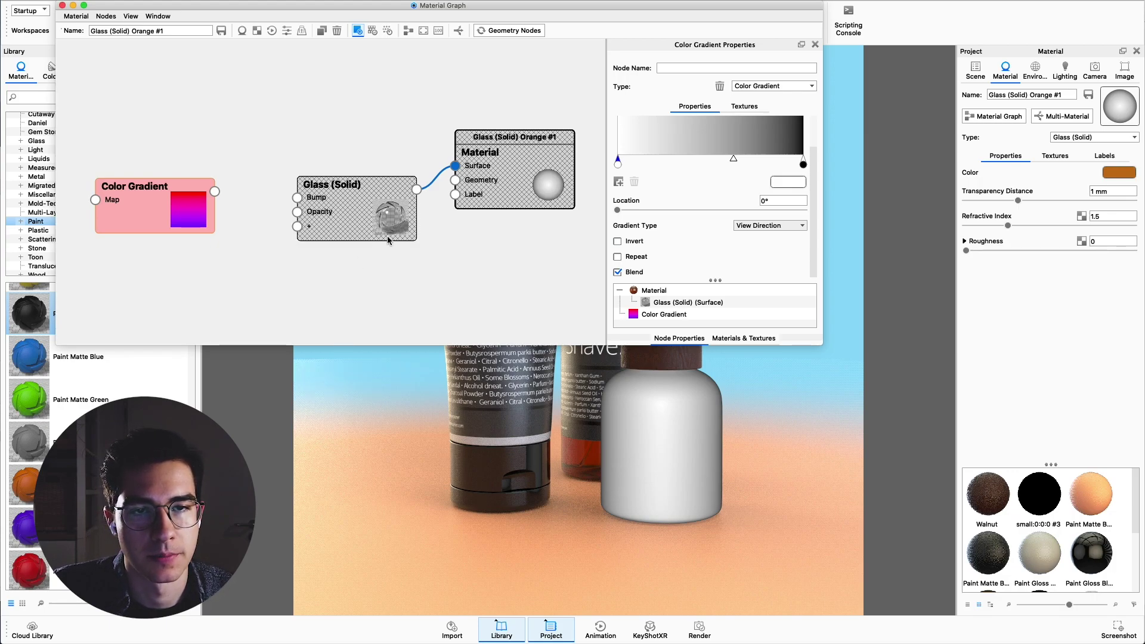
Step: Make room and place a Color To Number node between Color Gradient and Glass (Solid)
click(490, 190)
drag(491, 191, 555, 189)
drag(320, 227, 376, 233)
right_click(266, 209)
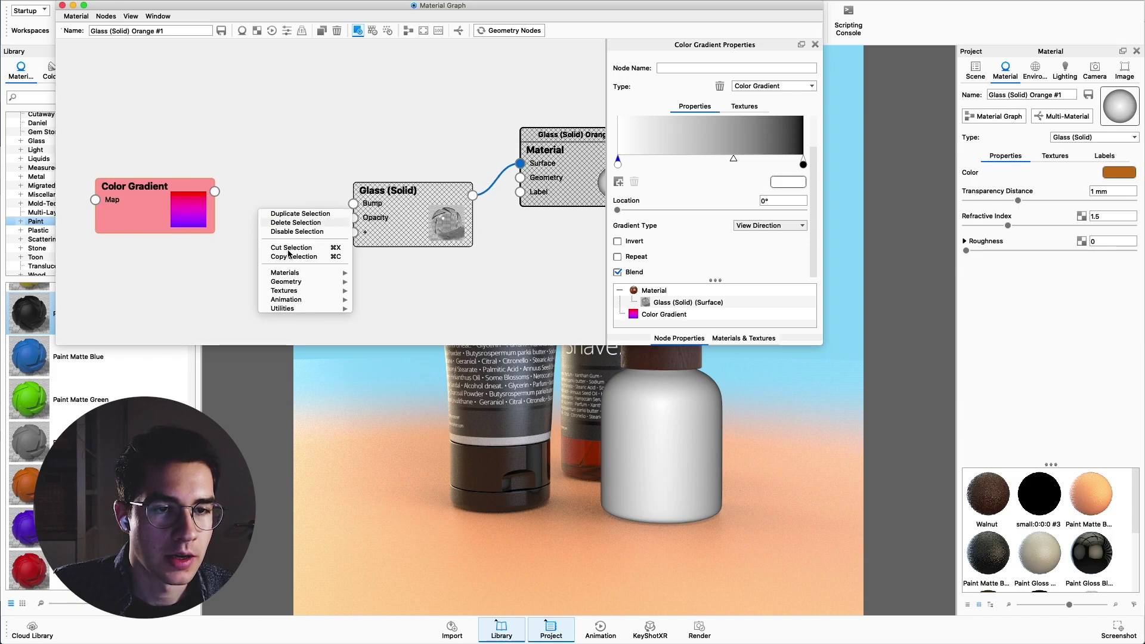
mouse_move(292, 289)
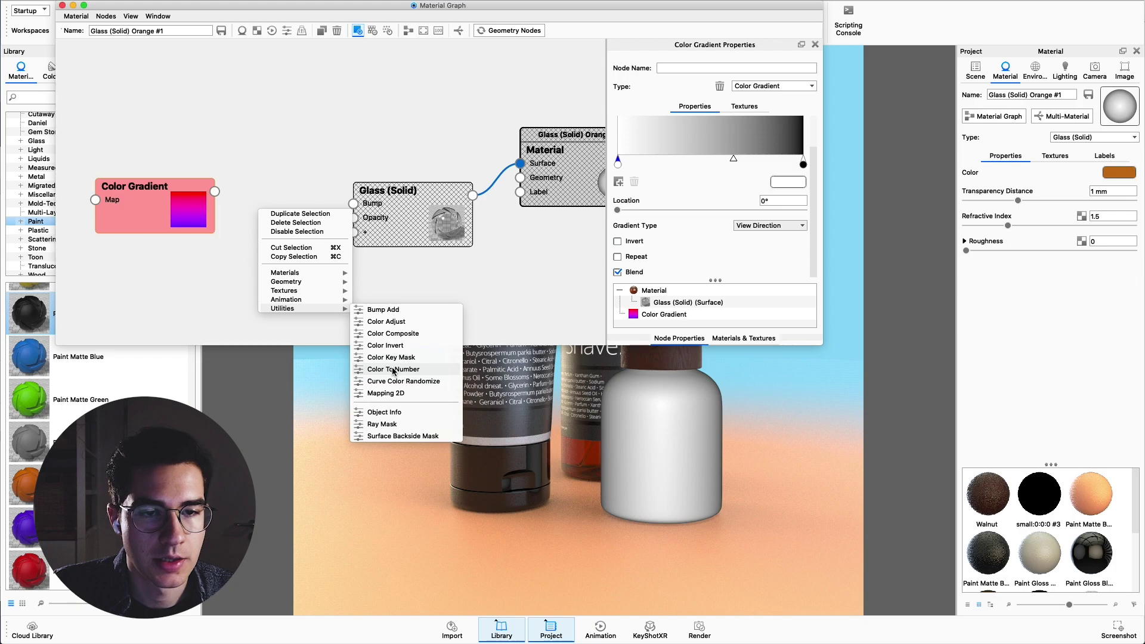
click(393, 369)
drag(298, 217, 267, 185)
drag(205, 215, 176, 213)
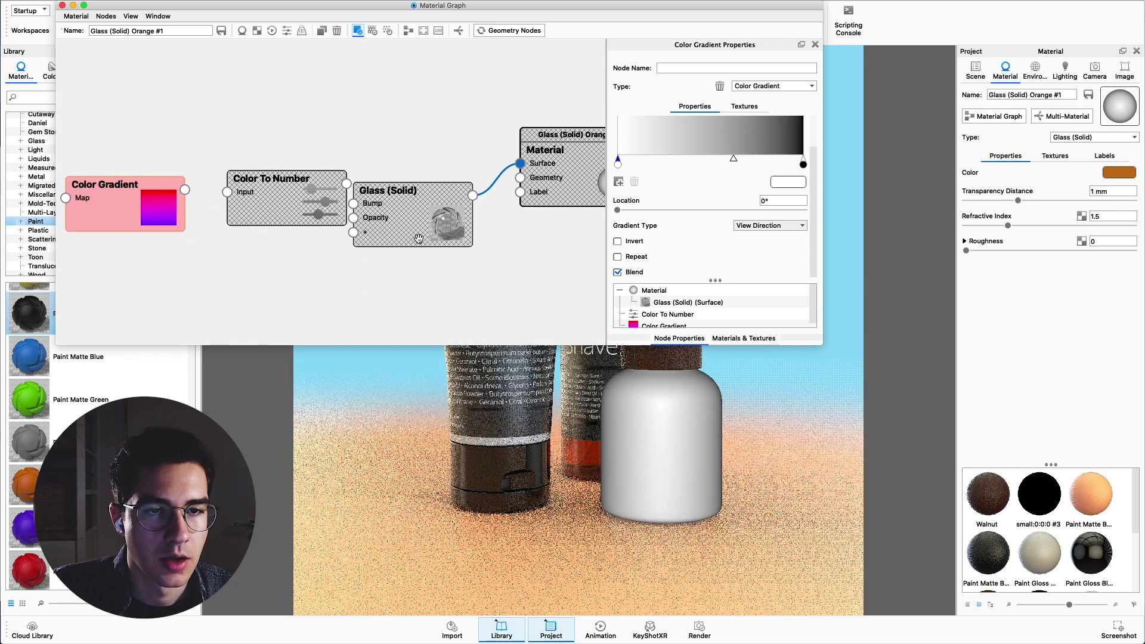
drag(419, 238, 452, 238)
drag(318, 214, 313, 226)
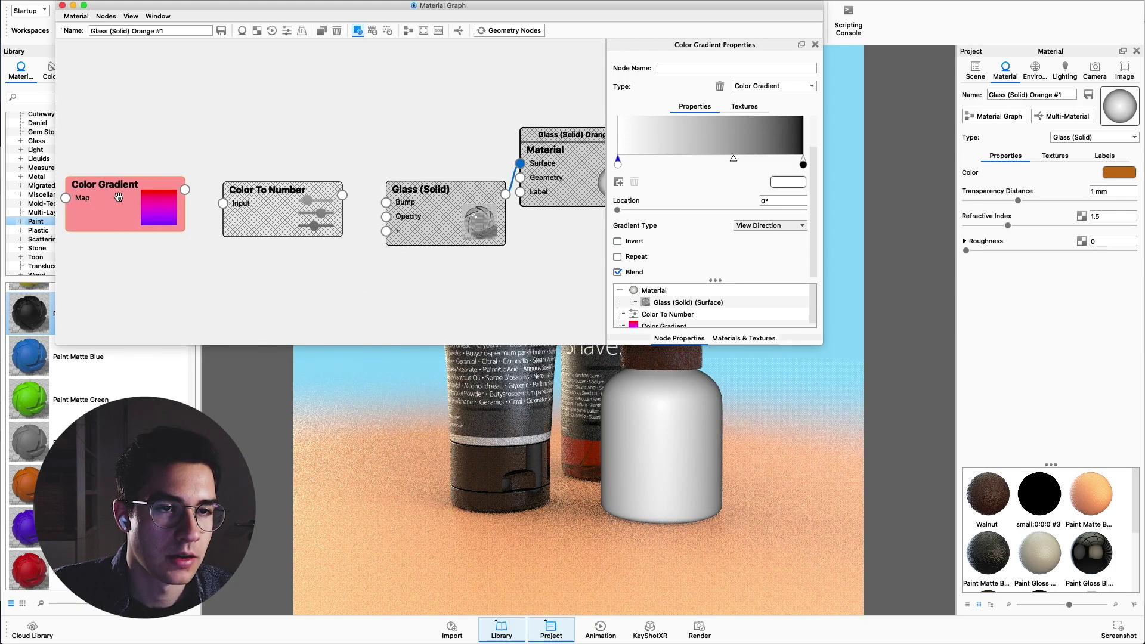
Step: Wire Color Gradient through Color To Number into the Glass (Solid) Roughness input
drag(186, 191, 224, 208)
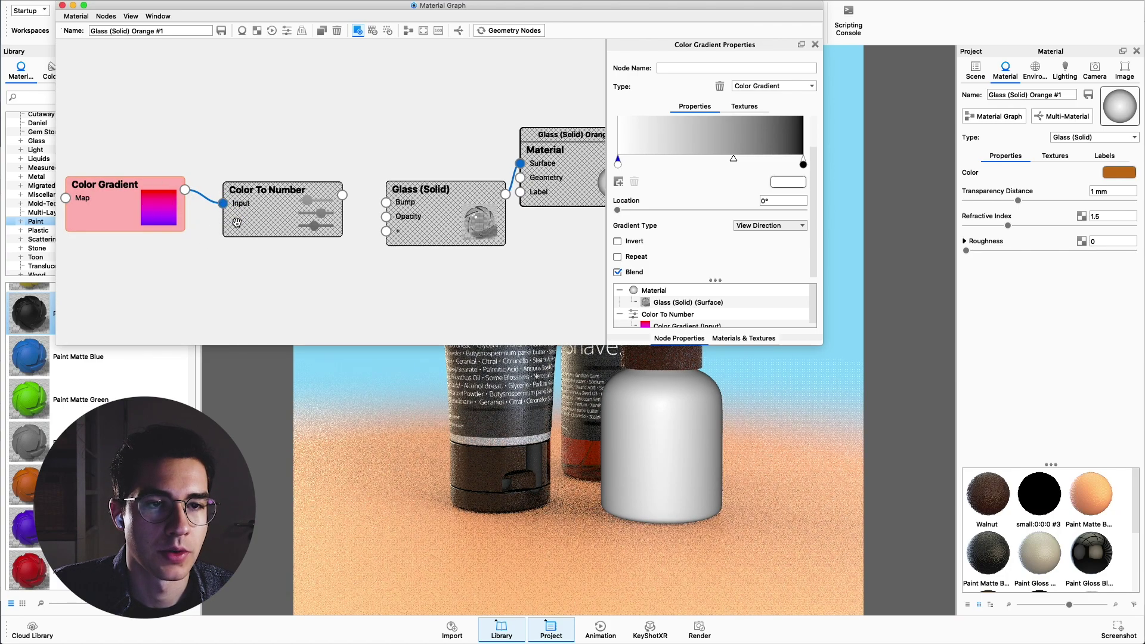
drag(343, 196, 387, 234)
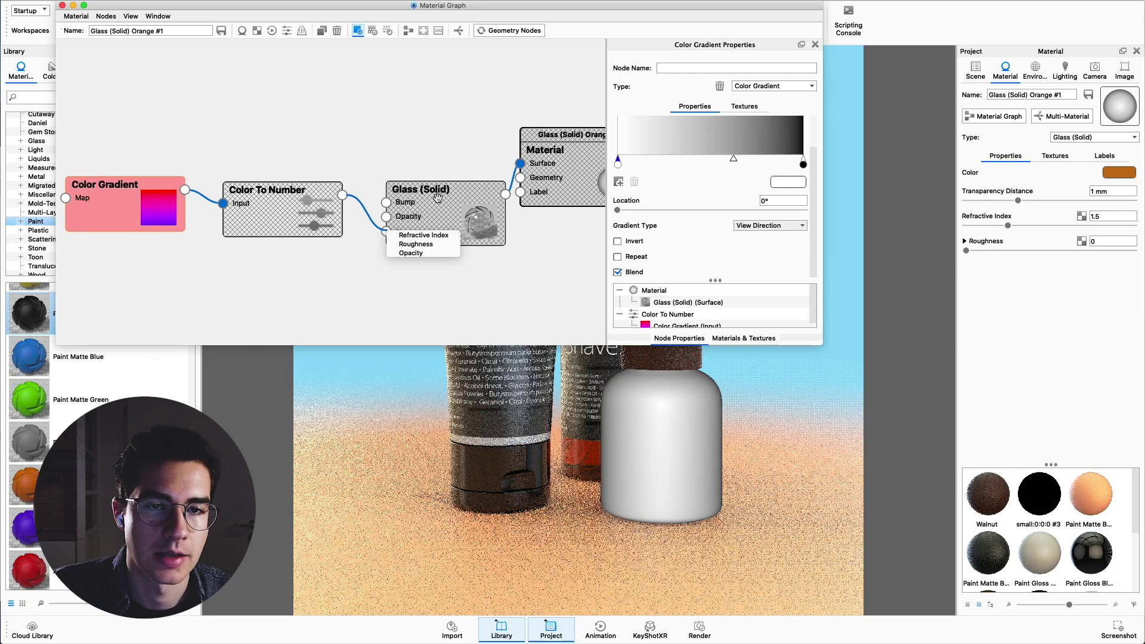
click(423, 245)
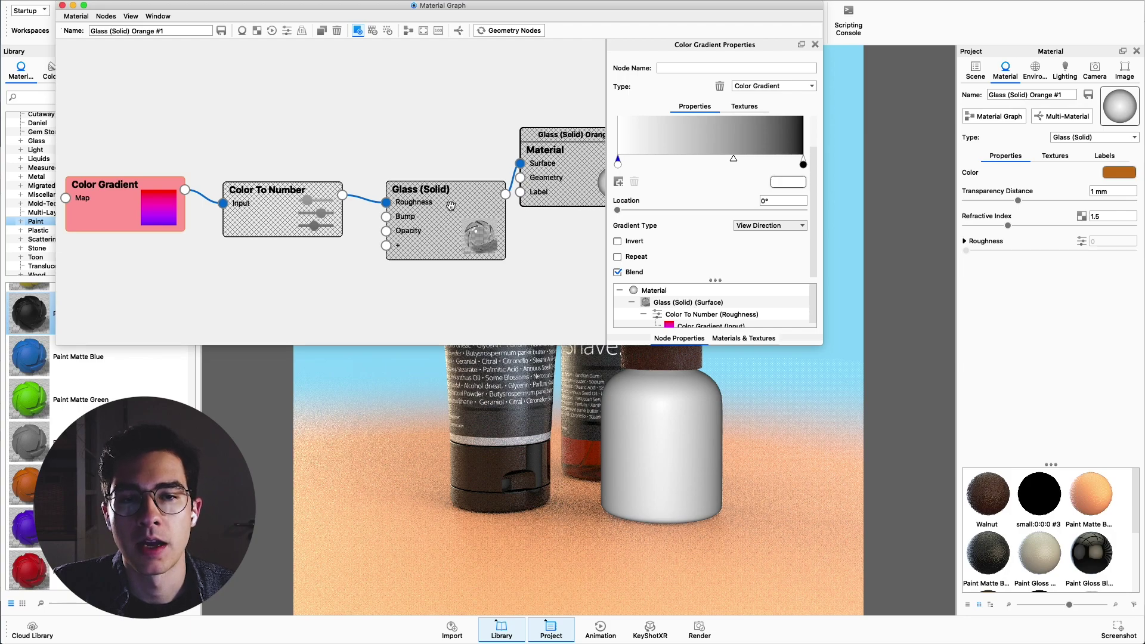
drag(450, 209, 439, 210)
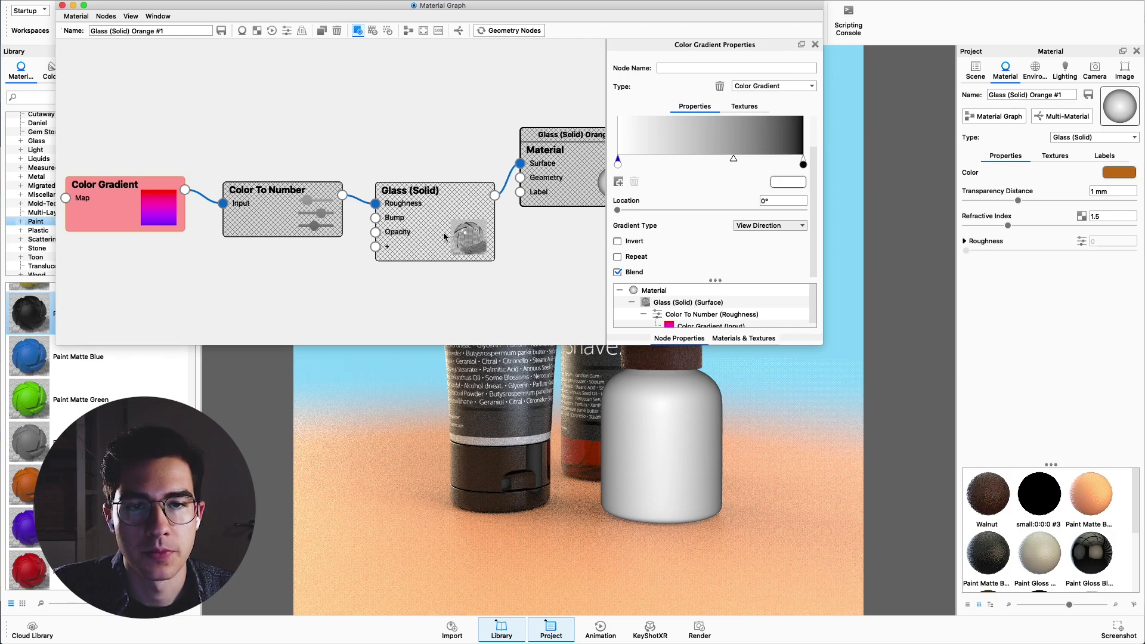
Step: Turn off Preview Color and select the Color To Number node to show its properties
click(358, 30)
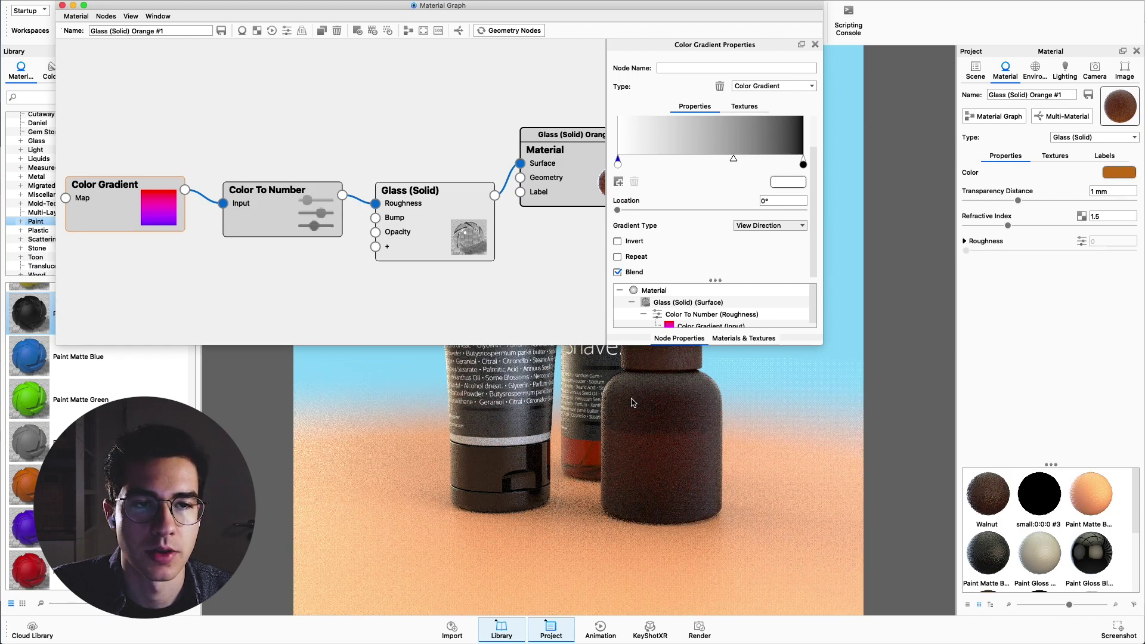
drag(299, 225, 293, 229)
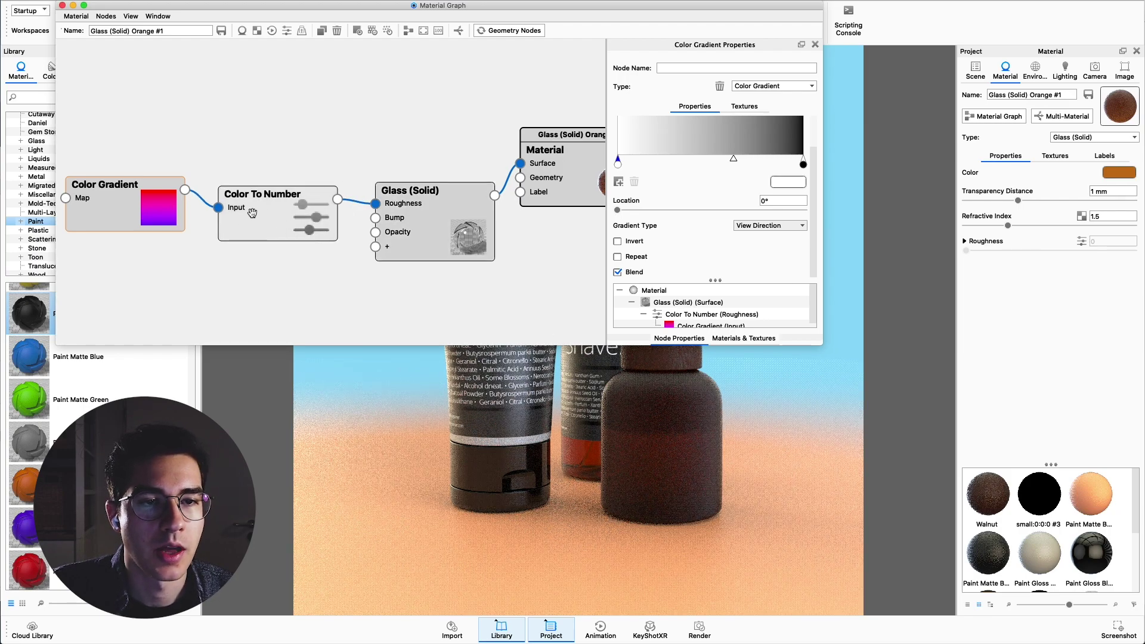
click(270, 226)
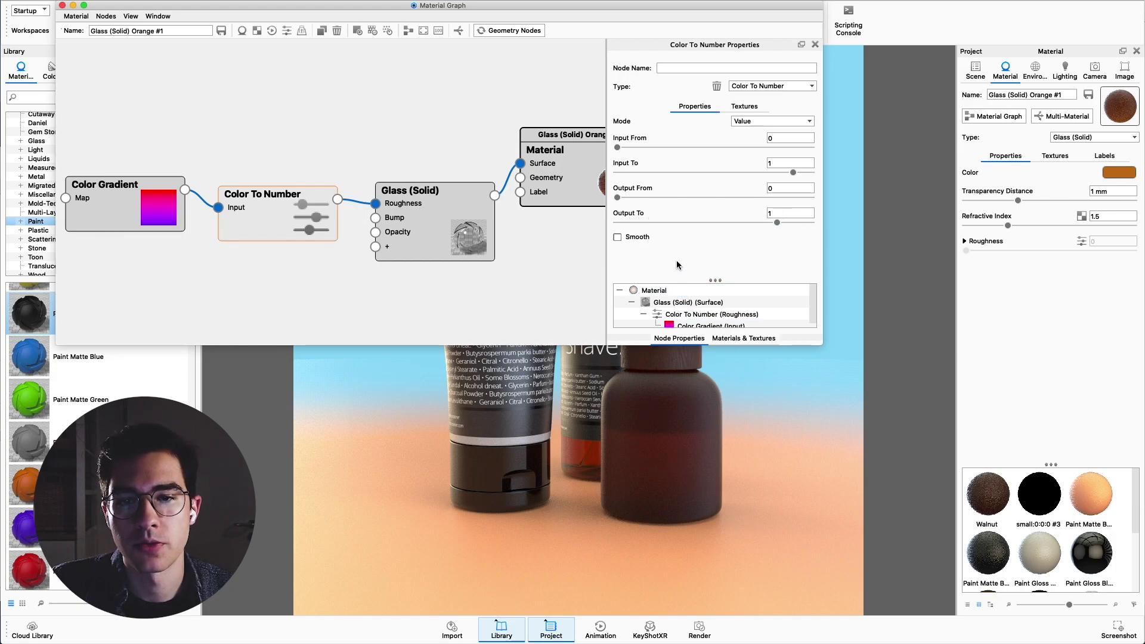
Step: Set Color To Number's Output To value to 0.05 and return to the full scene view
double_click(783, 212)
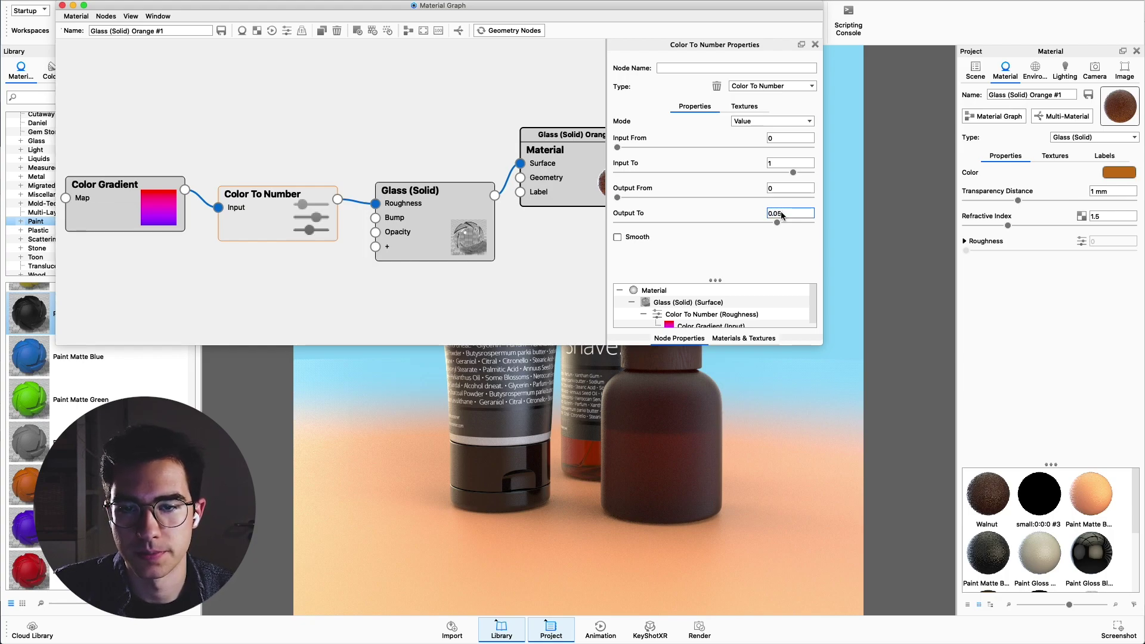
key(Return)
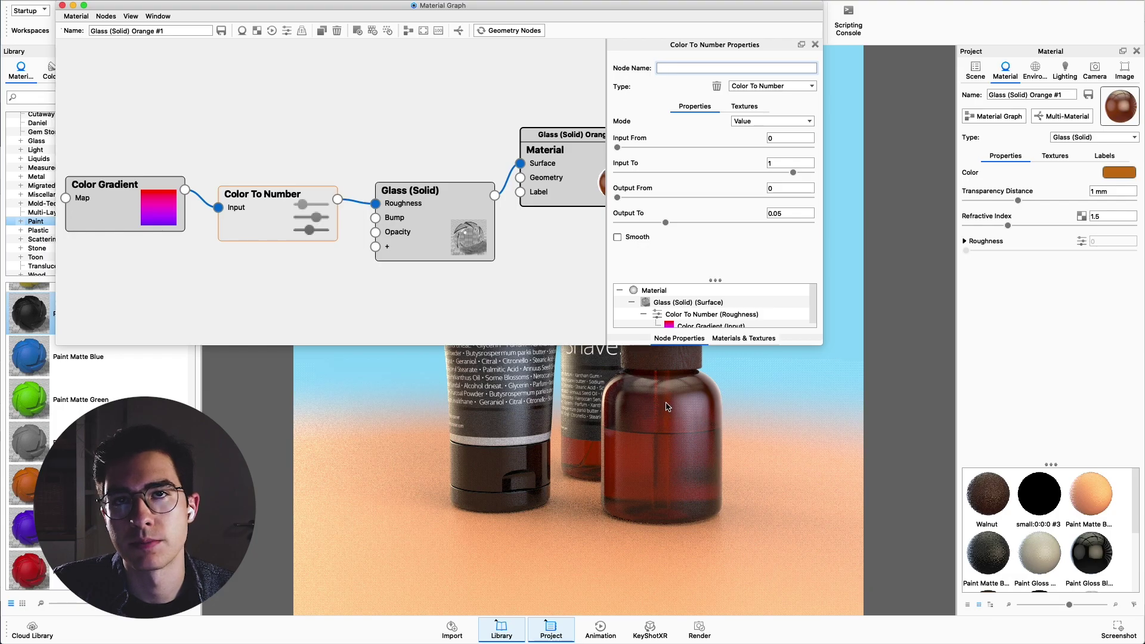
click(660, 415)
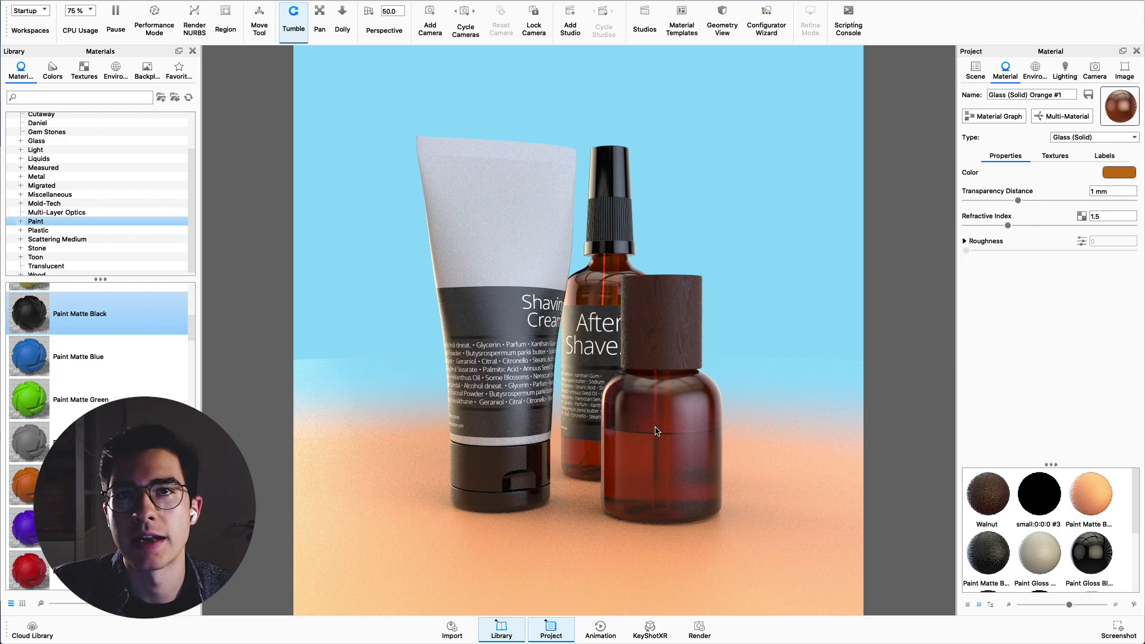
Step: Load the black cap's Paint Gloss Black material and open its Material Graph
double_click(609, 194)
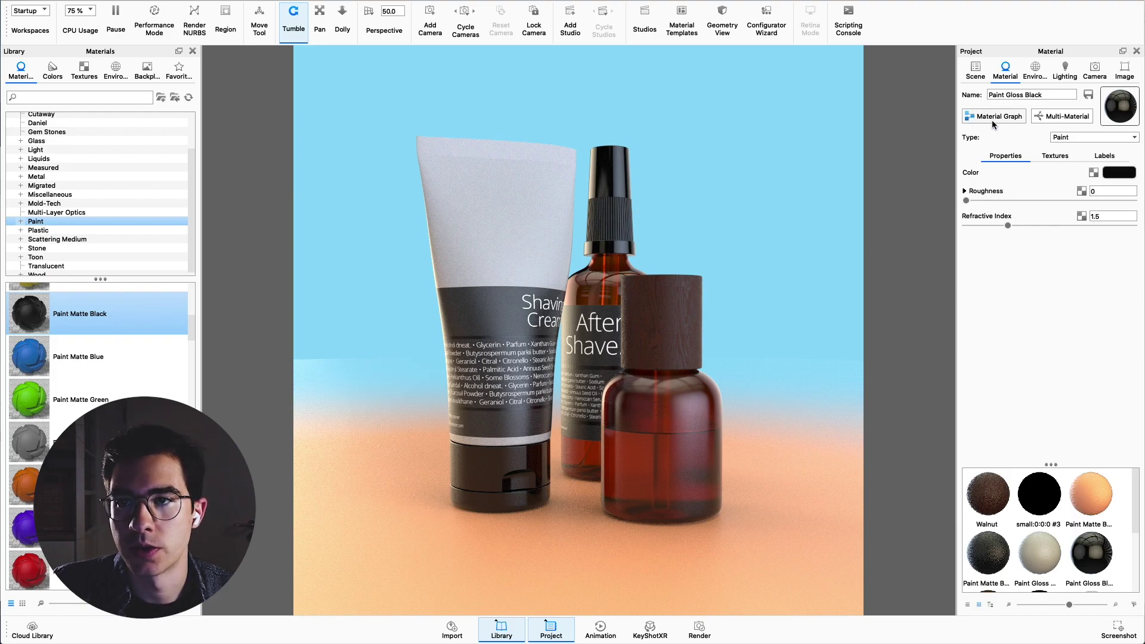
click(1008, 119)
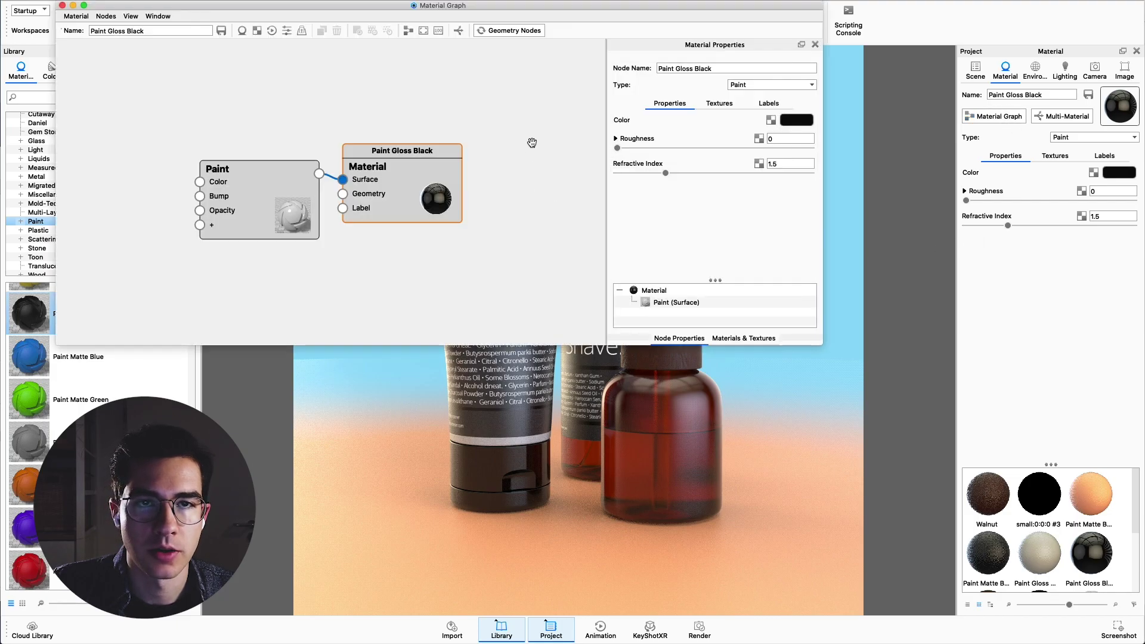
Step: Shift the cap's Paint and Material nodes right and add a Color Gradient node beside Paint
drag(537, 11, 673, 22)
scroll(590, 182, down, 2)
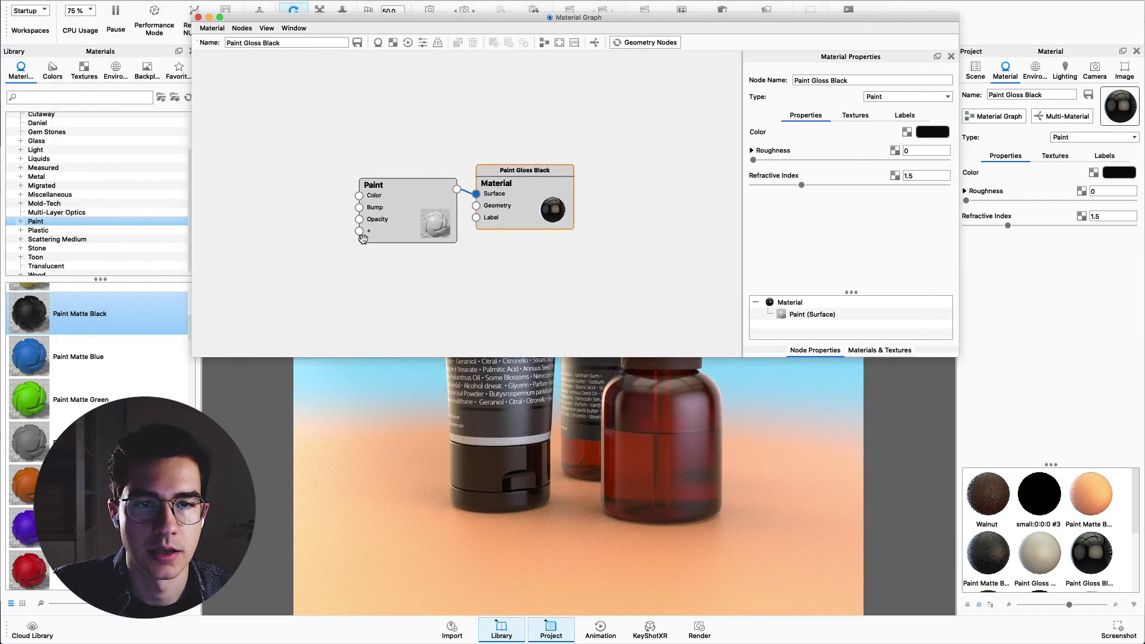
mouse_move(368, 224)
mouse_down()
mouse_move(544, 215)
mouse_move(478, 245)
mouse_up()
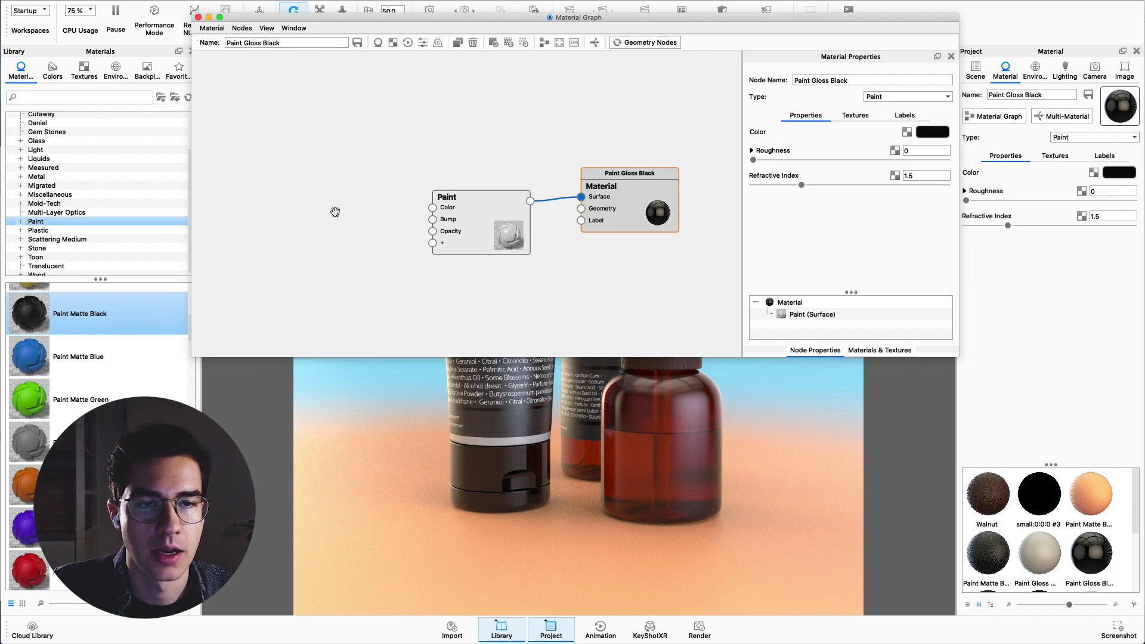
right_click(330, 192)
mouse_move(381, 272)
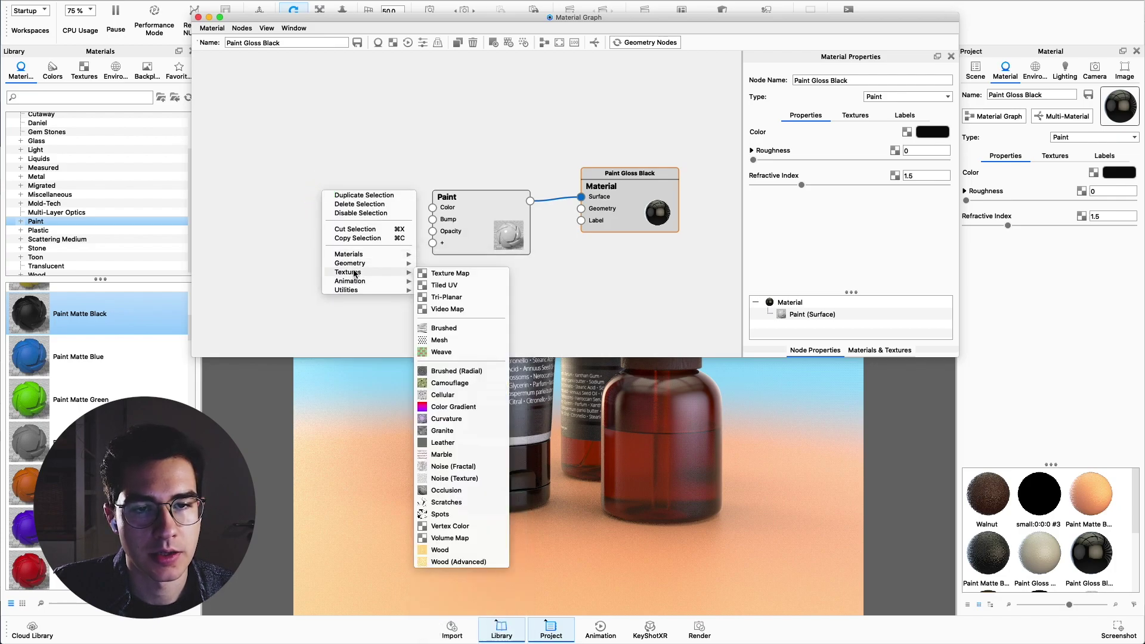
click(459, 407)
drag(364, 203, 283, 195)
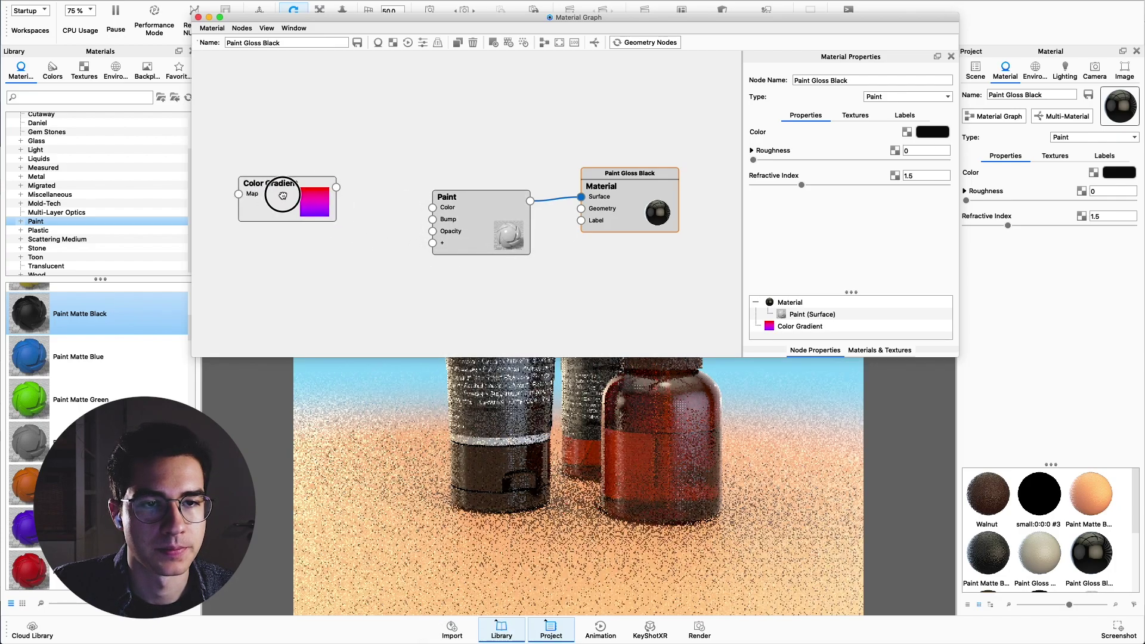
click(281, 196)
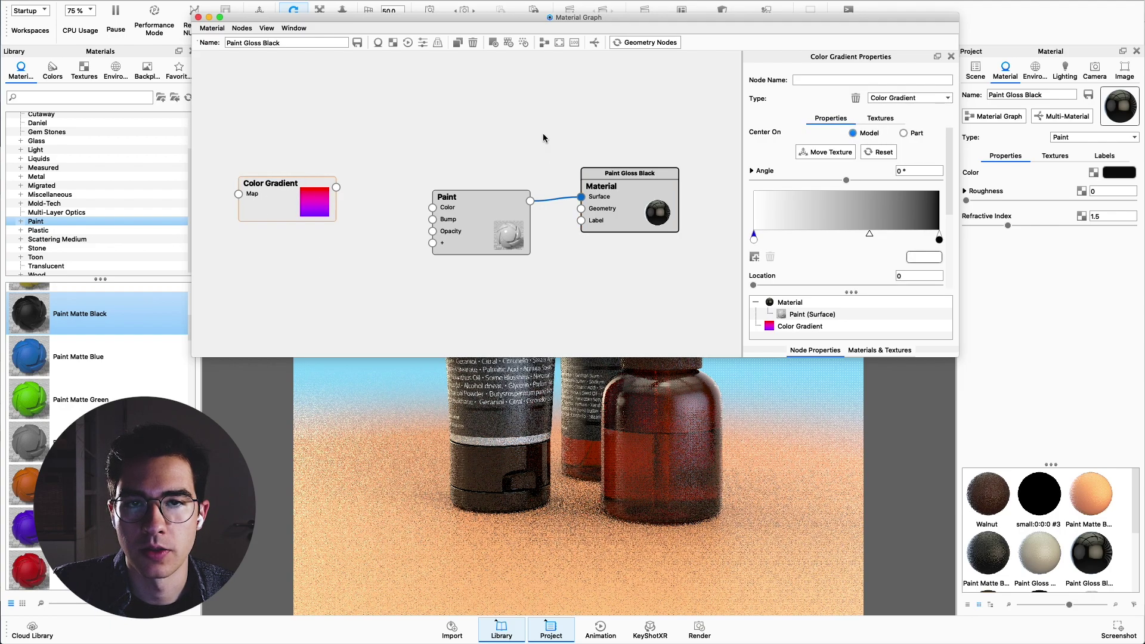
Step: Set the cap's Color Gradient type to View Direction and preview its output in the render
drag(580, 20, 602, 273)
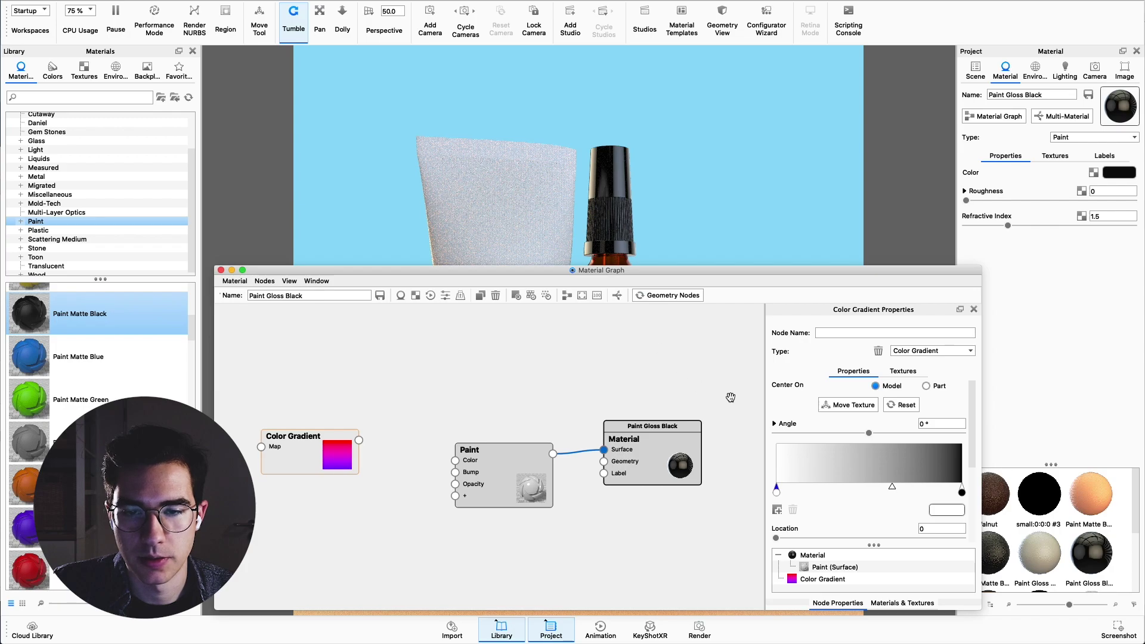
scroll(885, 507, down, 3)
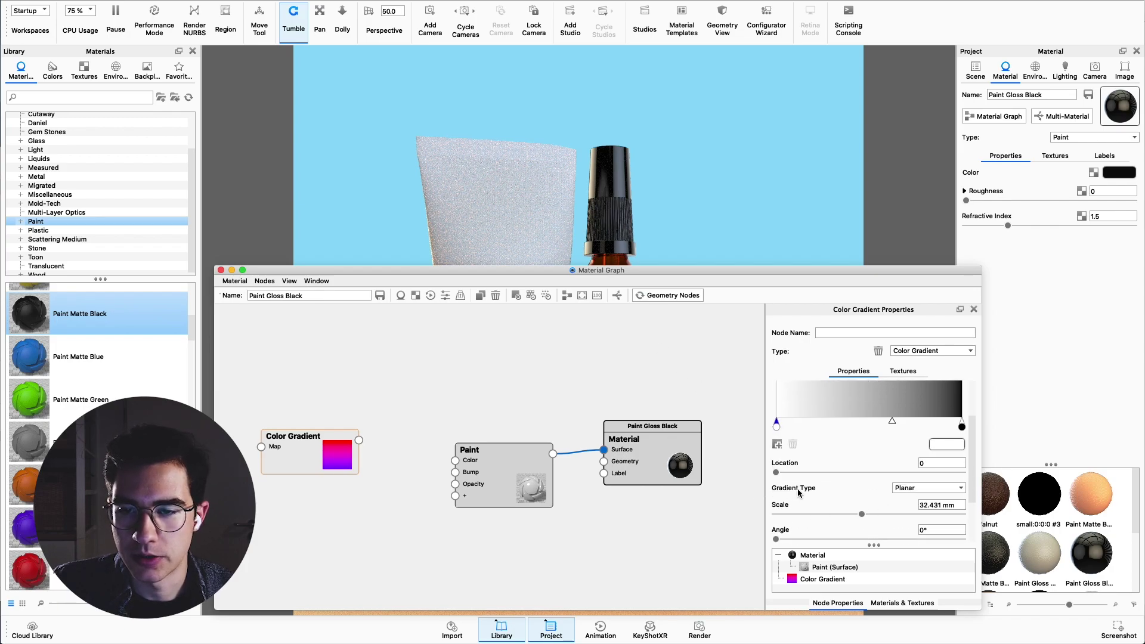
click(908, 488)
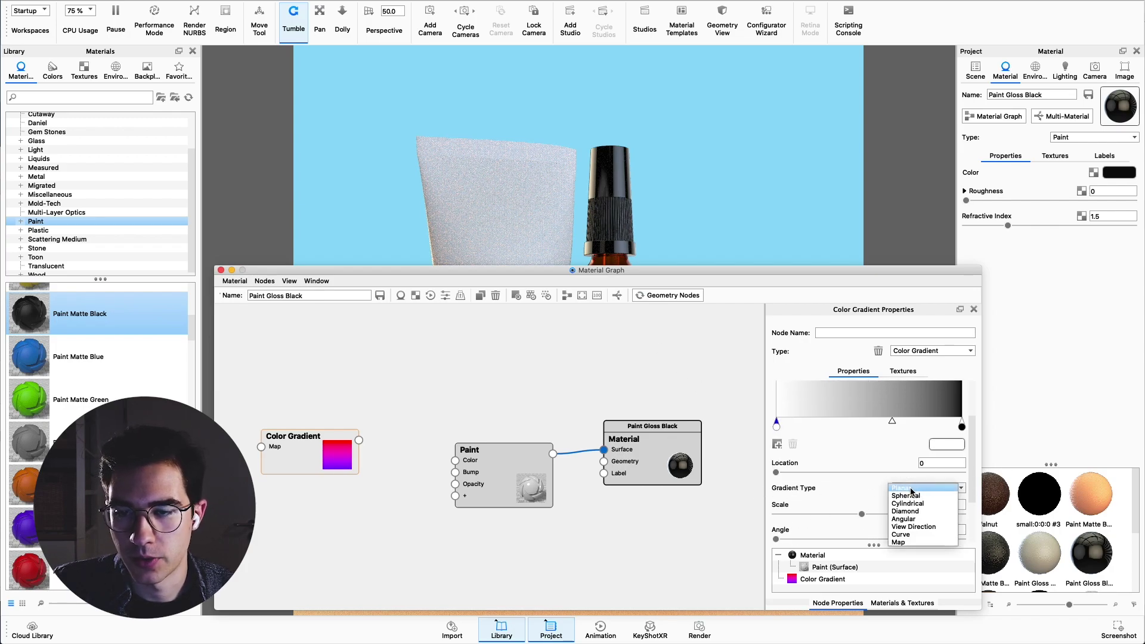
click(918, 526)
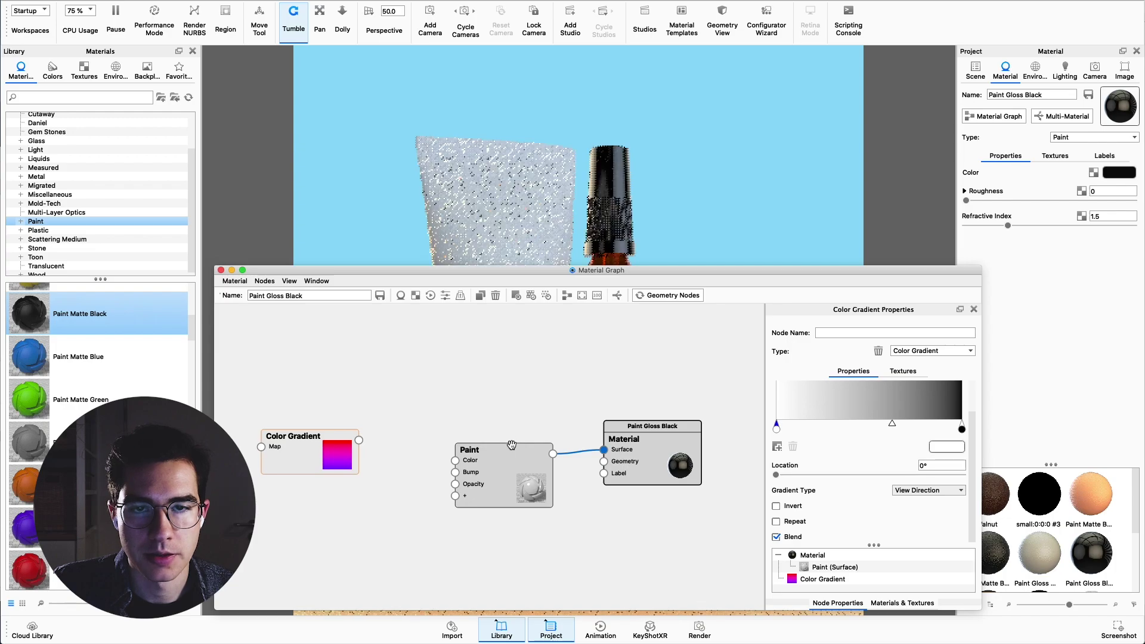
click(517, 296)
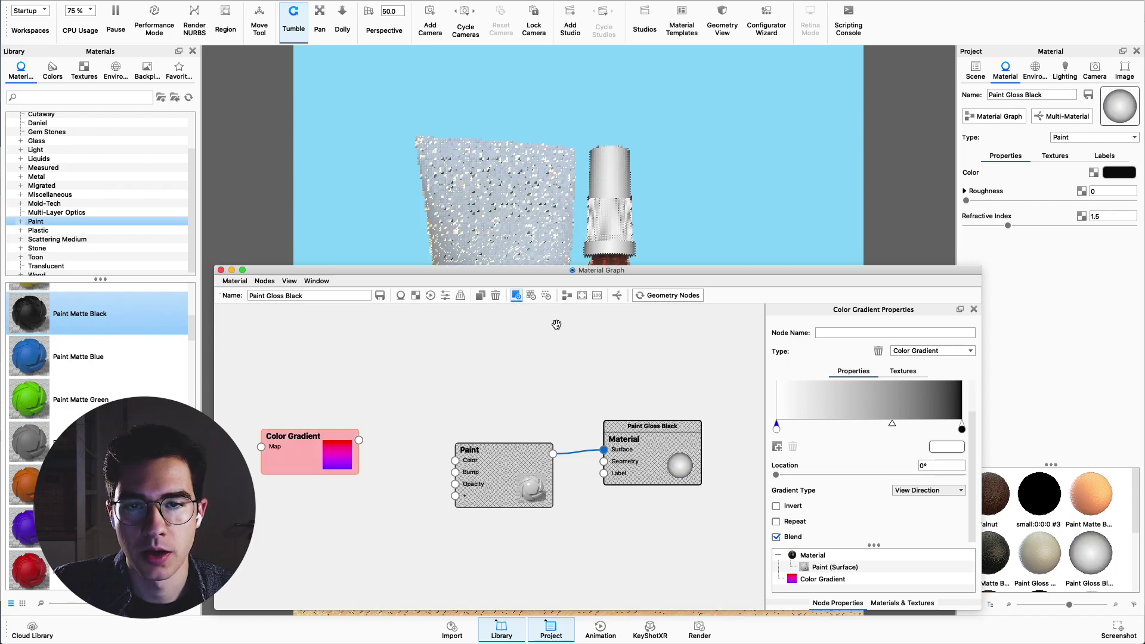
drag(349, 456, 325, 465)
click(376, 441)
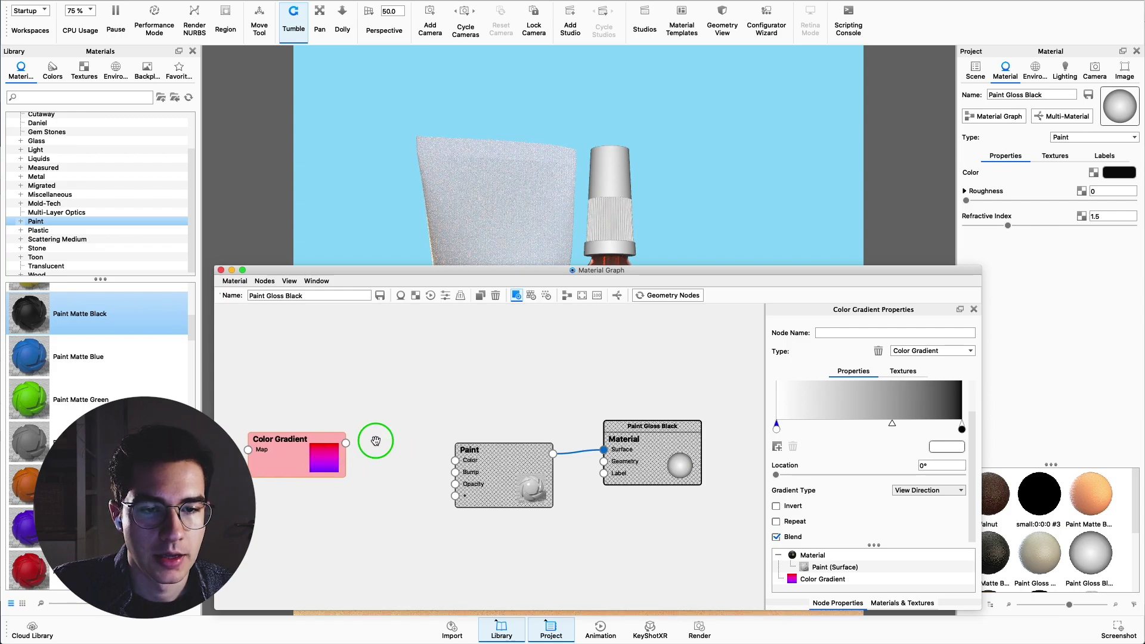
Step: Insert a Color To Number node between the Color Gradient and the Paint node's Roughness input, then disable the gradient preview
right_click(376, 441)
mouse_move(399, 533)
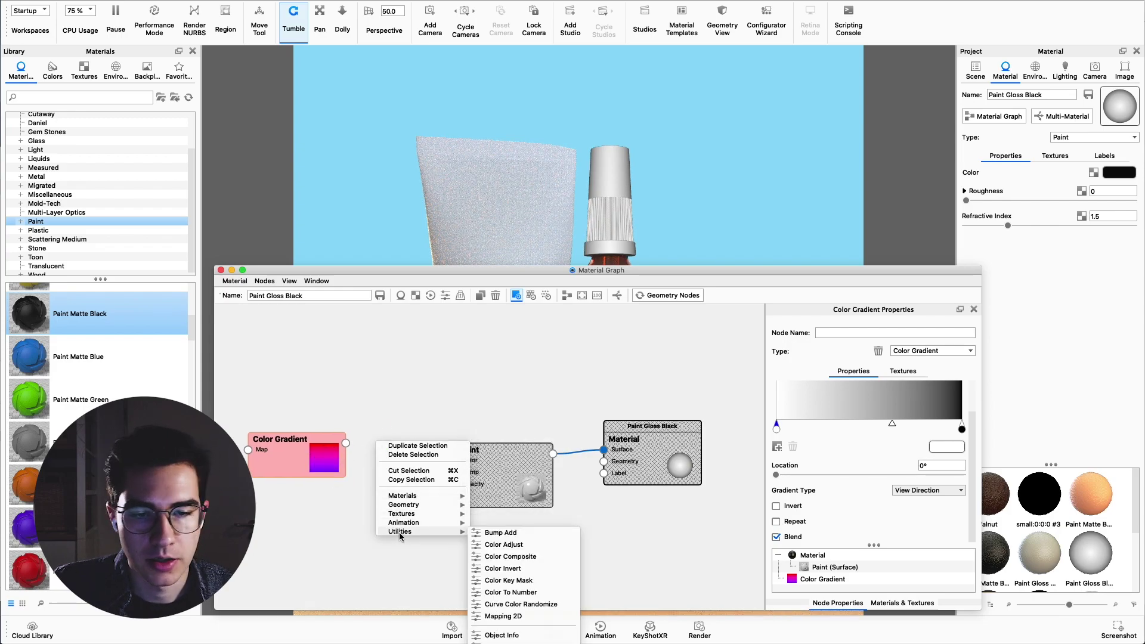
click(508, 592)
drag(534, 486, 594, 485)
drag(346, 443, 375, 459)
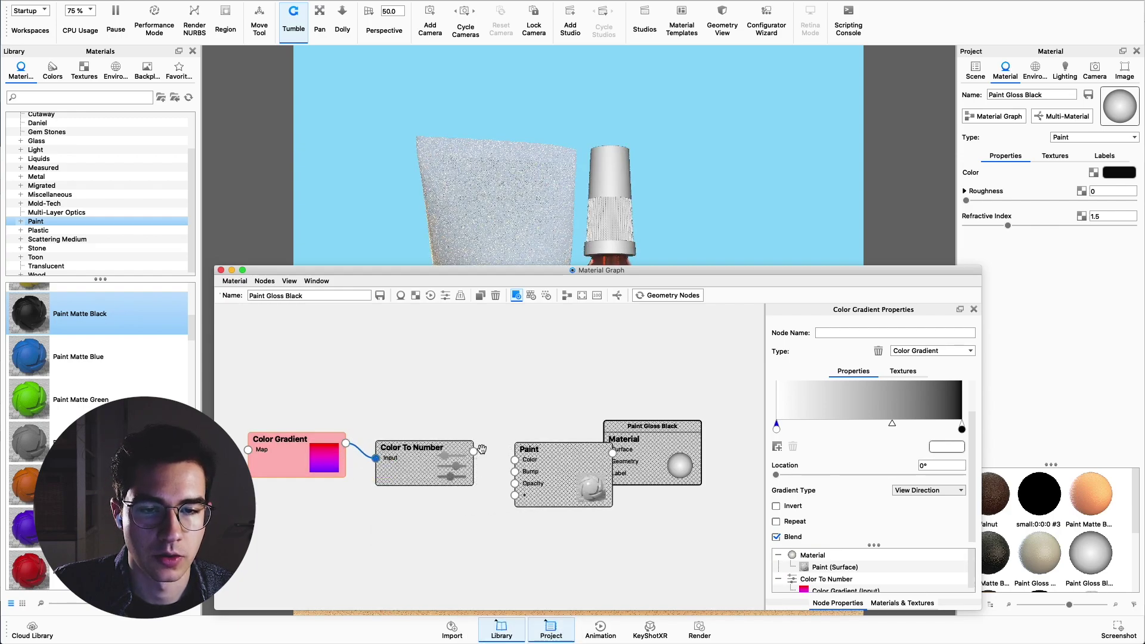
drag(476, 451, 513, 497)
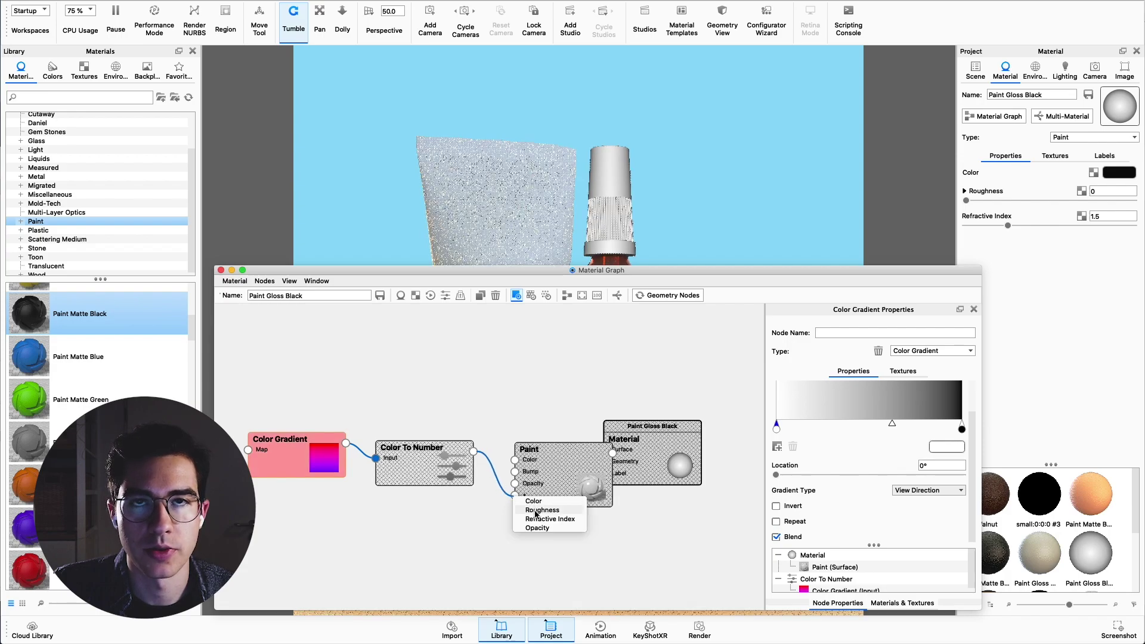
click(536, 510)
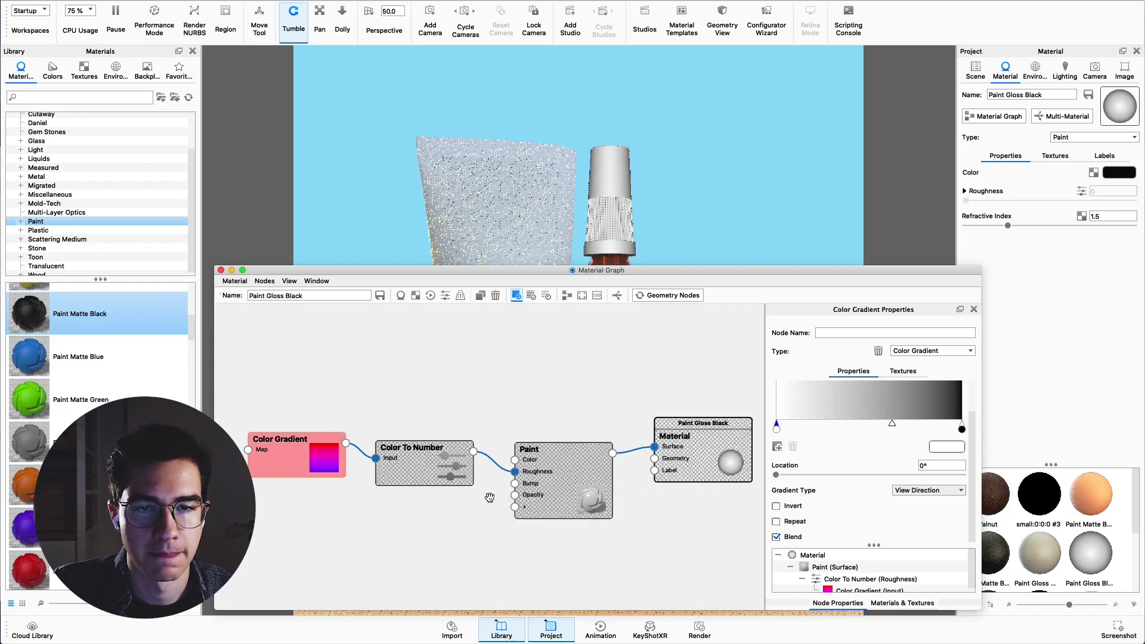
click(516, 295)
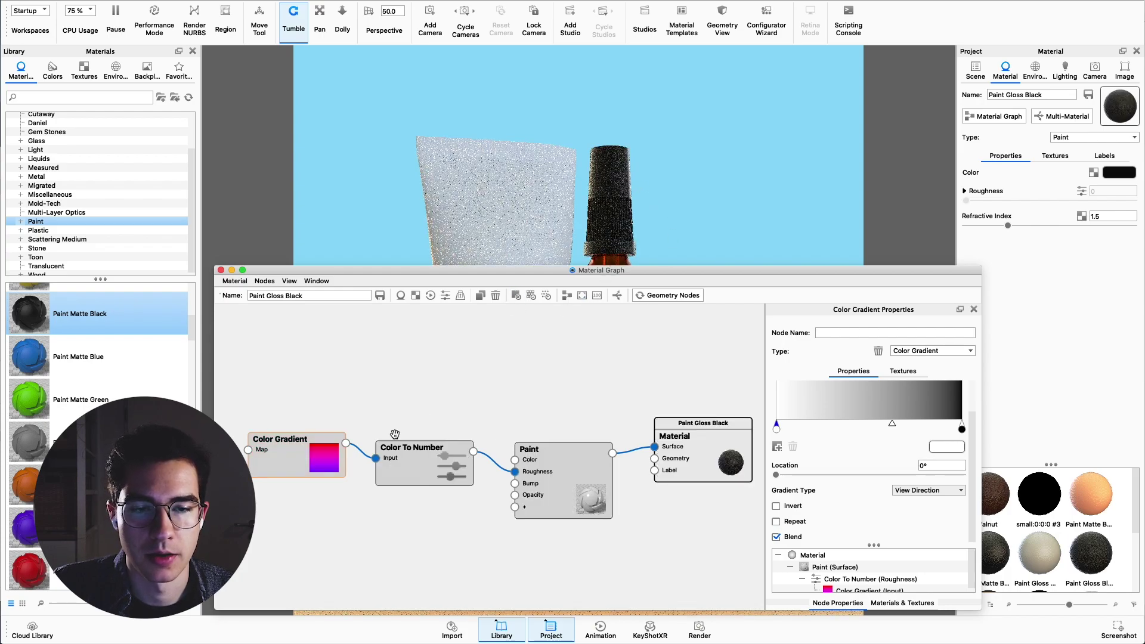
drag(421, 463, 425, 469)
Step: Set the Color To Number node's Output To value to 0.1
click(425, 470)
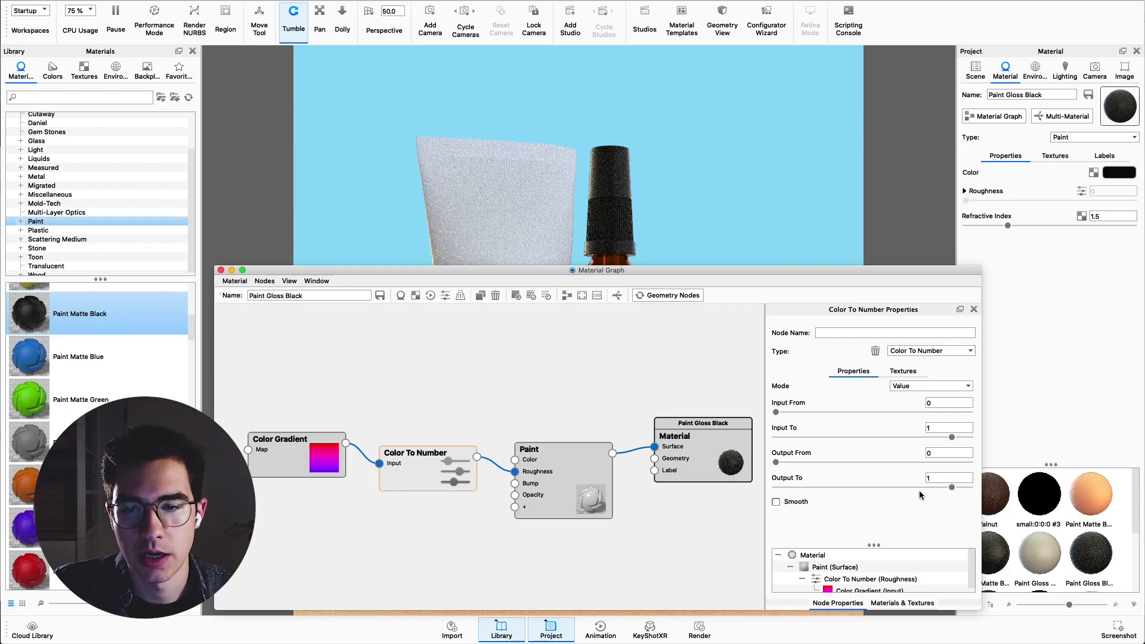
click(936, 478)
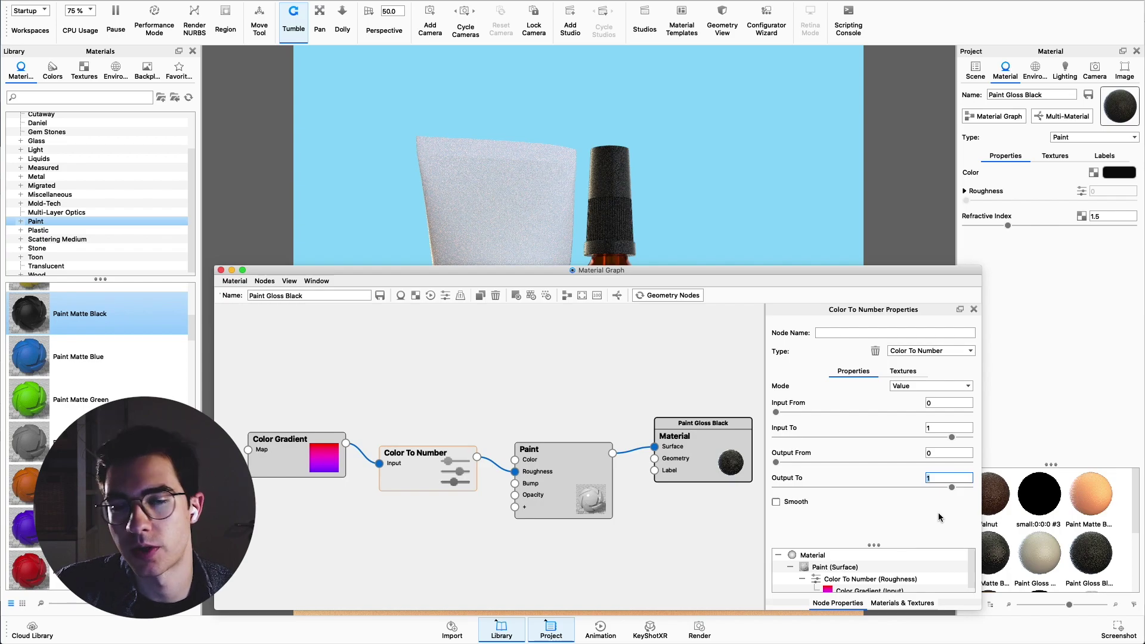
text(0.)
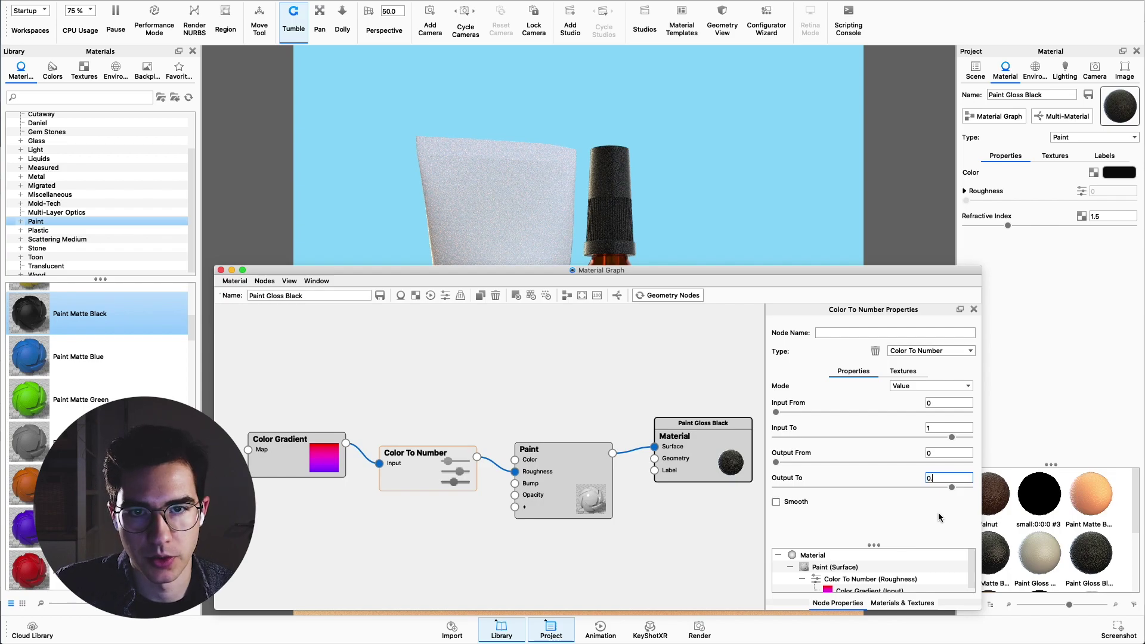
text(1)
key(Return)
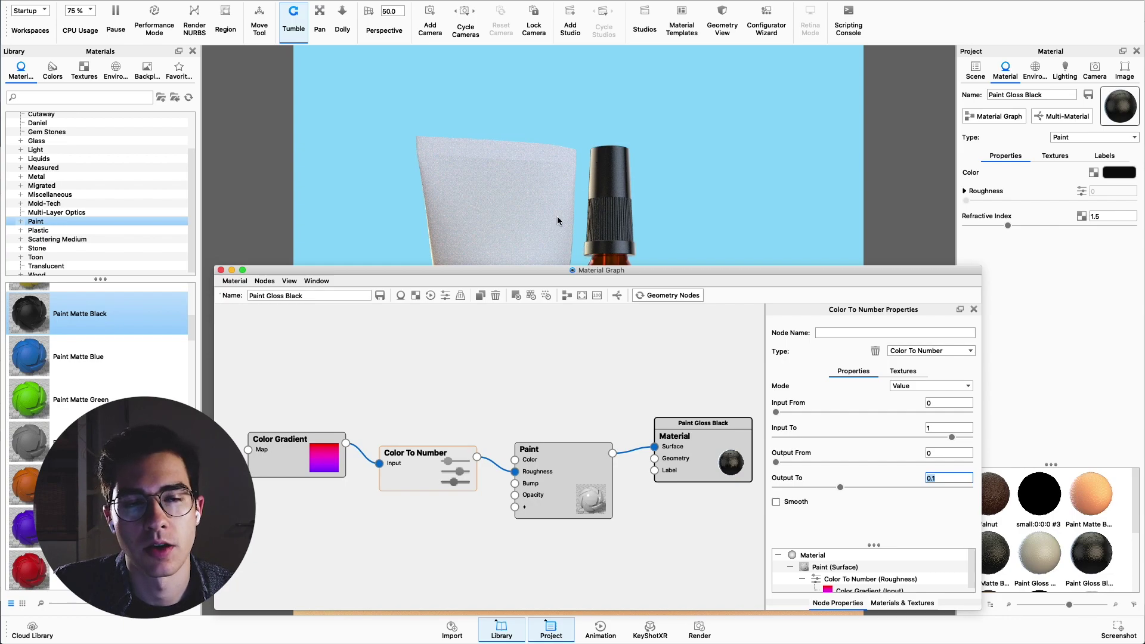
Step: Close the Material Graph to reveal the rendered shaving-cream and after-shave bottles
click(221, 271)
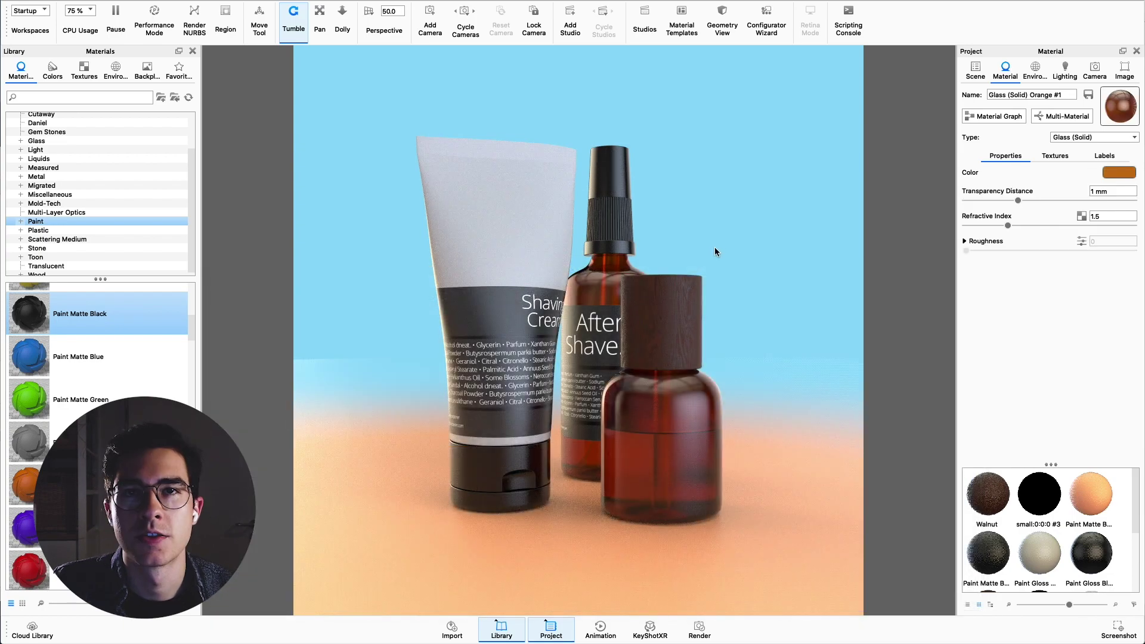